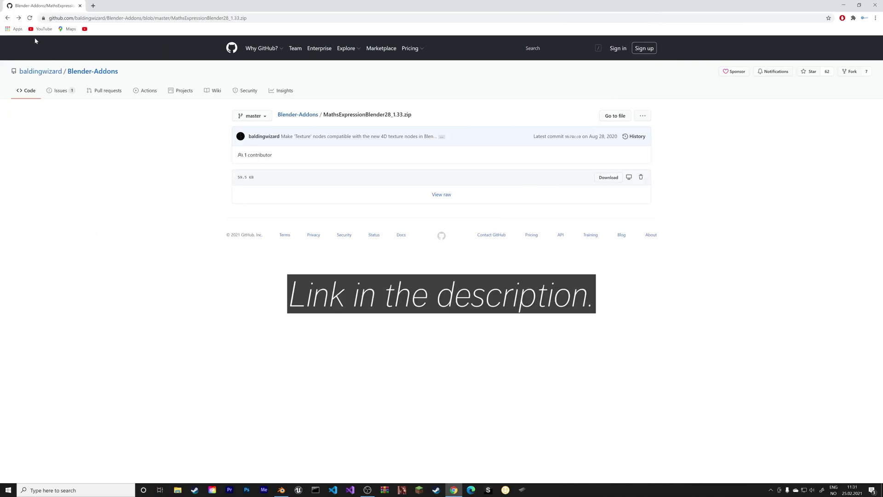
Download the MathsExpressionBlender28_1.33.zip add-on archive from its GitHub file page.
{"action": "left_click", "coordinate": [610, 177]}
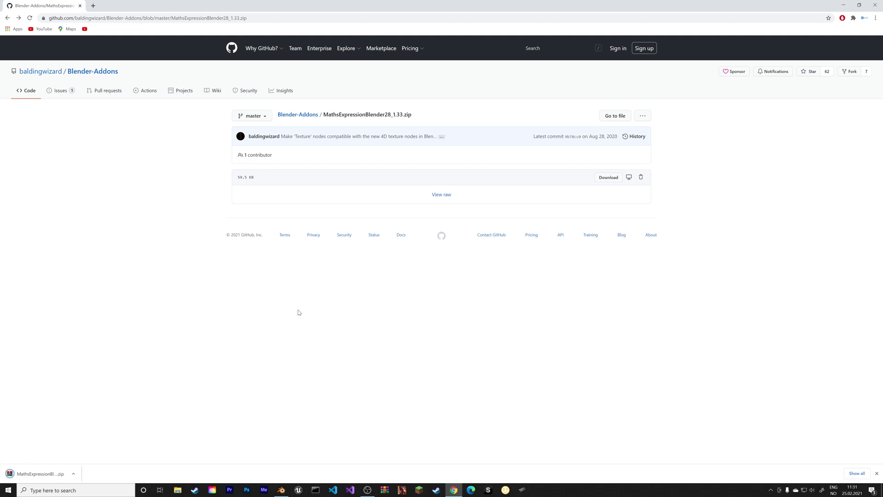
Switch to Blender, close the splash screen and toggle the window to fullscreen.
{"action": "key", "text": "alt+Tab"}
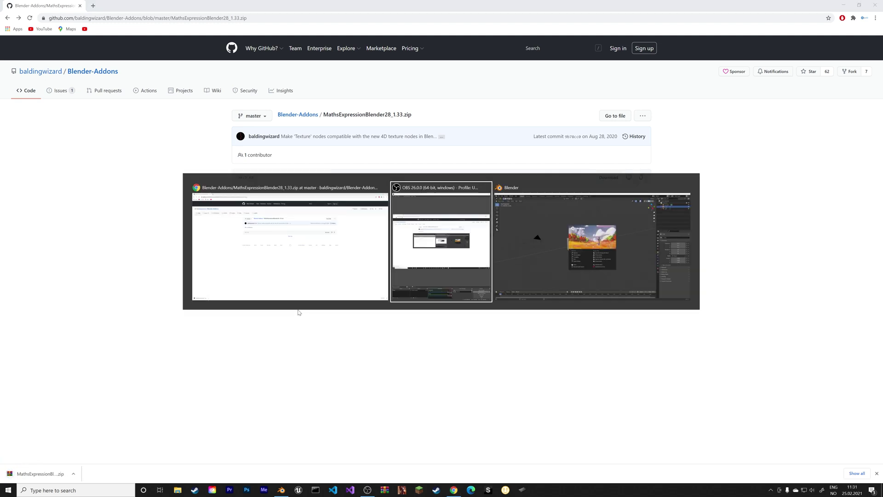
{"action": "key", "text": "alt+Tab"}
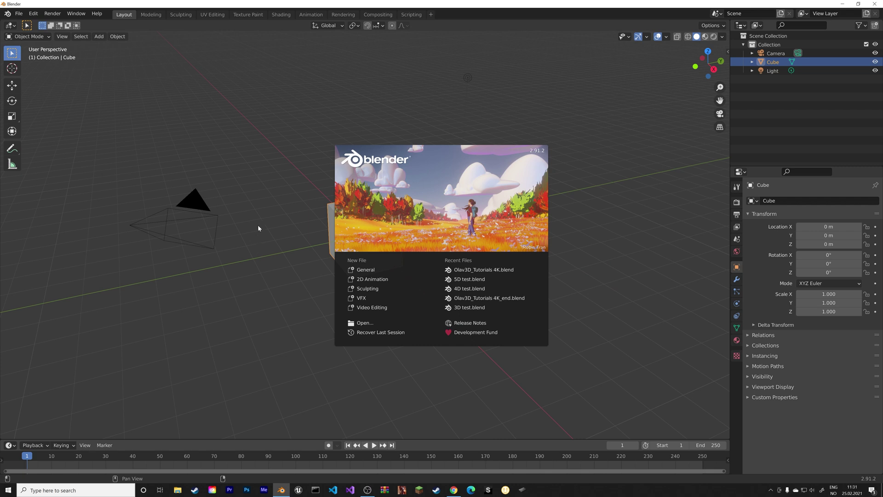
{"action": "left_click", "coordinate": [260, 221]}
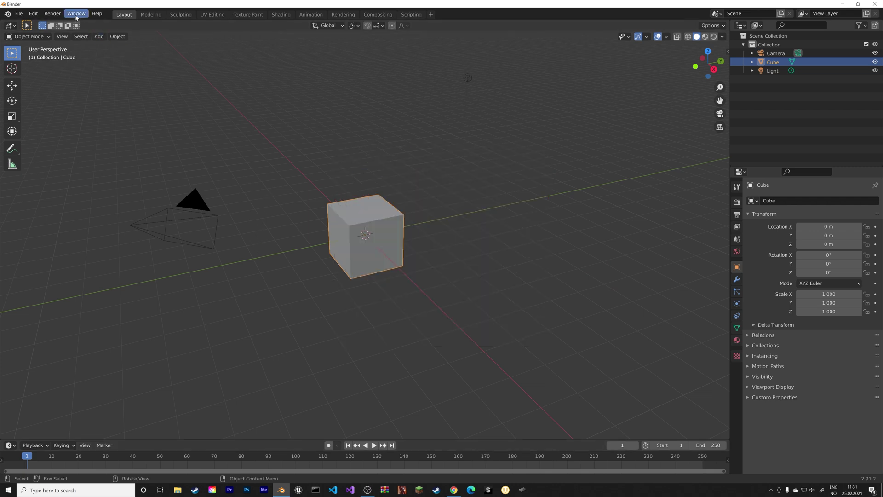
{"action": "left_click", "coordinate": [76, 14]}
{"action": "left_click", "coordinate": [85, 45]}
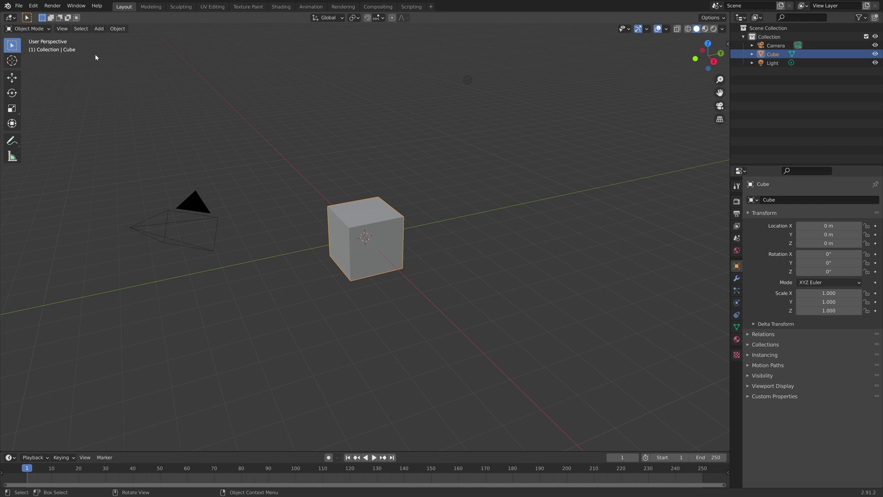
Enable the Node Wrangler add-on via a 'node' search in Preferences, then clear the search.
{"action": "left_click", "coordinate": [33, 5]}
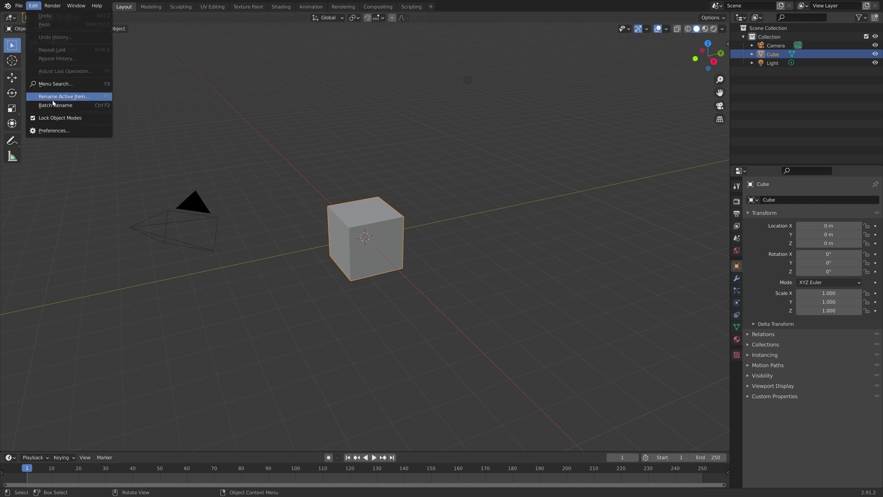
{"action": "left_click", "coordinate": [55, 132]}
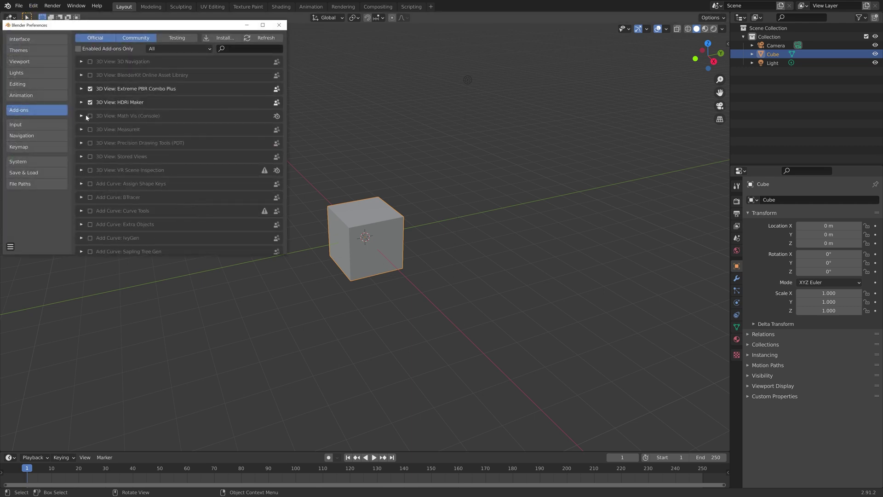
{"action": "left_click", "coordinate": [252, 46]}
{"action": "type", "text": "node"}
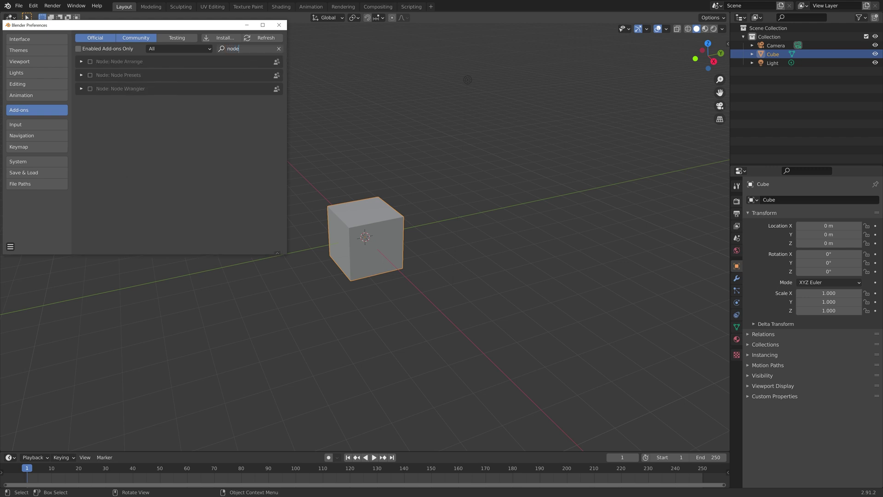
{"action": "key", "text": "Return"}
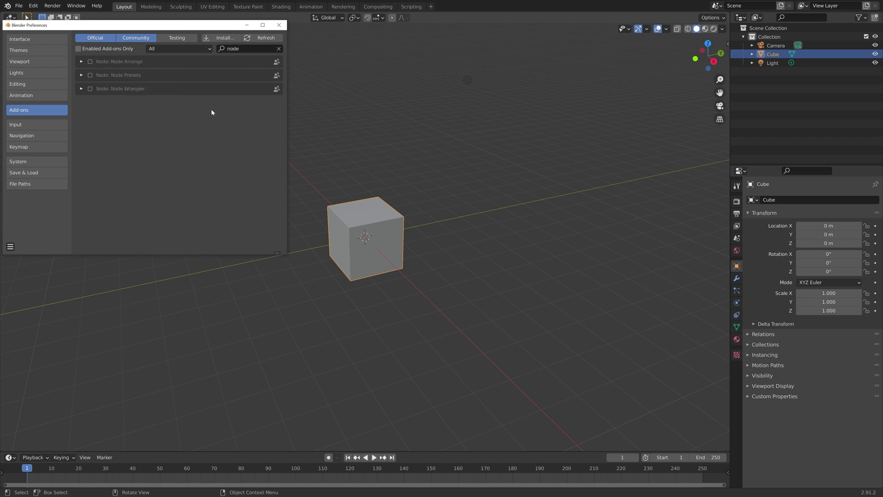
{"action": "left_click", "coordinate": [90, 89]}
{"action": "left_click", "coordinate": [278, 48]}
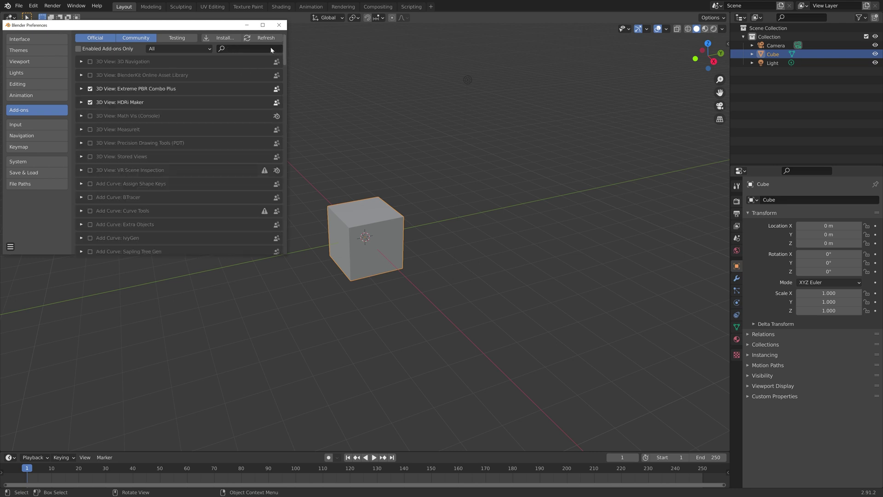
Install MathsExpressionBlender28_1.33.zip from Downloads, enable Dynamic Maths Expression, and close Preferences.
{"action": "left_click", "coordinate": [227, 37]}
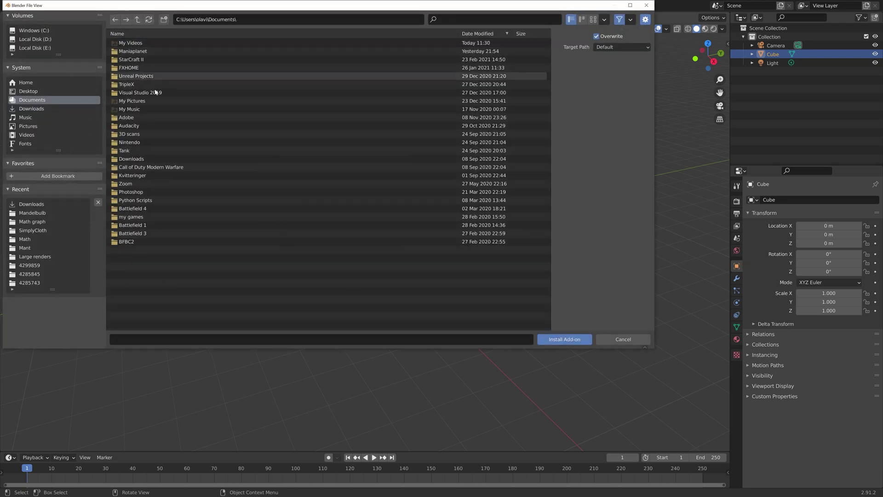
{"action": "left_click", "coordinate": [32, 109]}
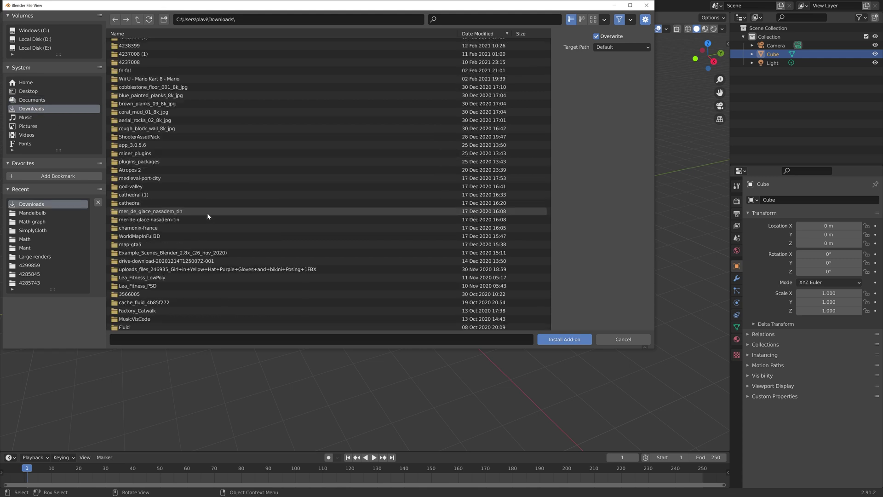
{"action": "scroll", "coordinate": [225, 192], "scroll_direction": "down", "scroll_amount": 12}
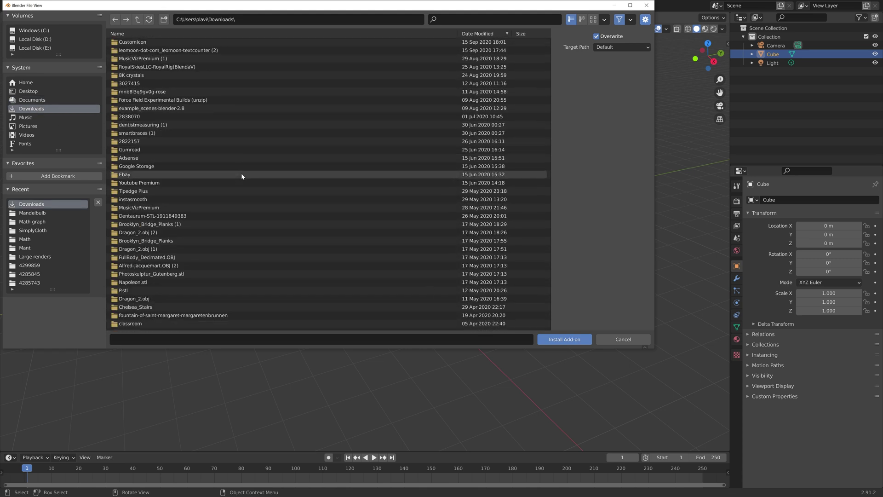
{"action": "scroll", "coordinate": [241, 175], "scroll_direction": "down", "scroll_amount": 10}
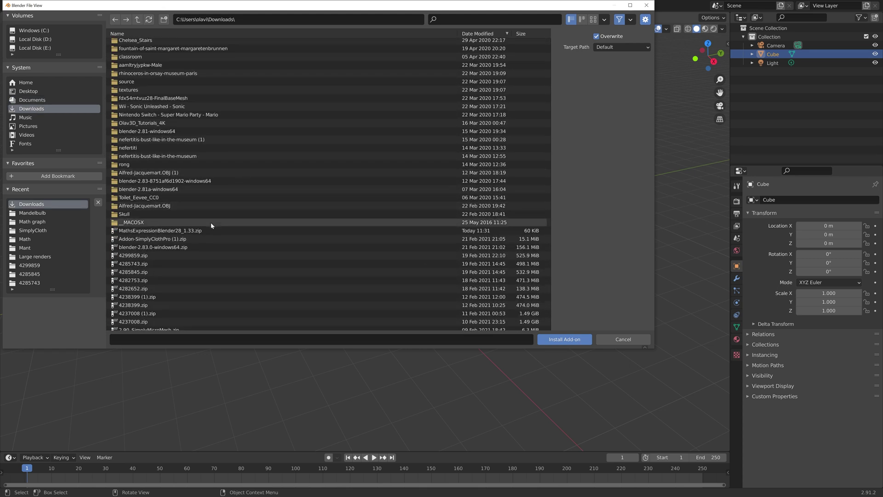
{"action": "left_click", "coordinate": [212, 230]}
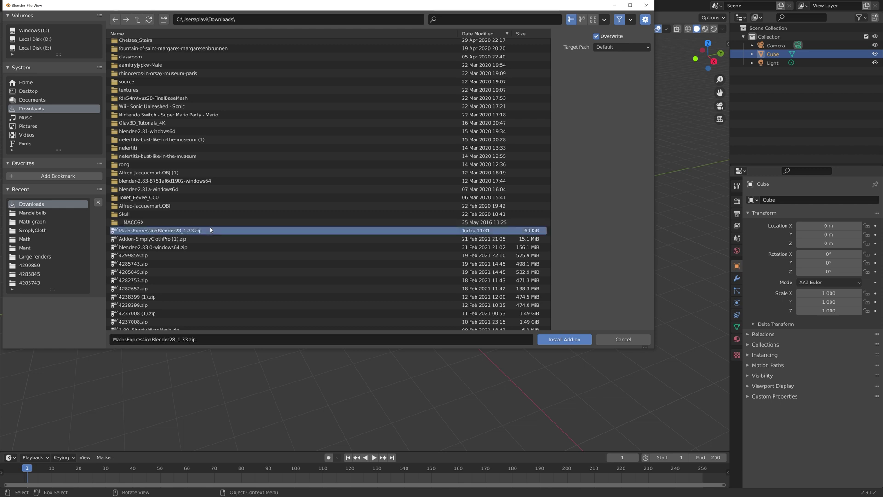
{"action": "left_click", "coordinate": [562, 338]}
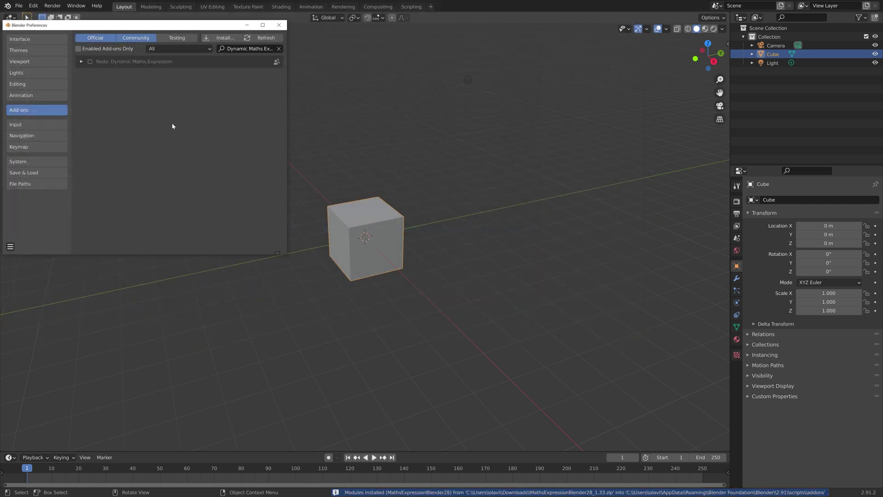
{"action": "left_click", "coordinate": [90, 62]}
{"action": "left_click", "coordinate": [278, 25]}
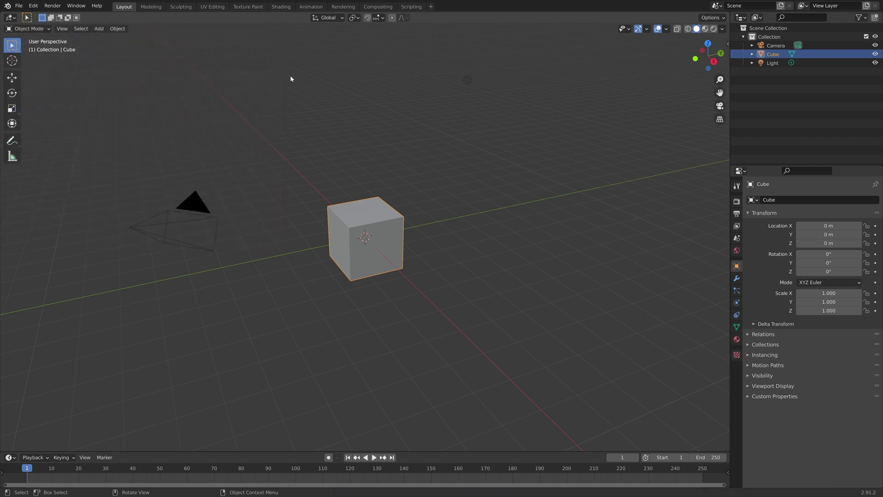
Change the scene's light to a Sun lamp with strength 15.
{"action": "left_click", "coordinate": [468, 78]}
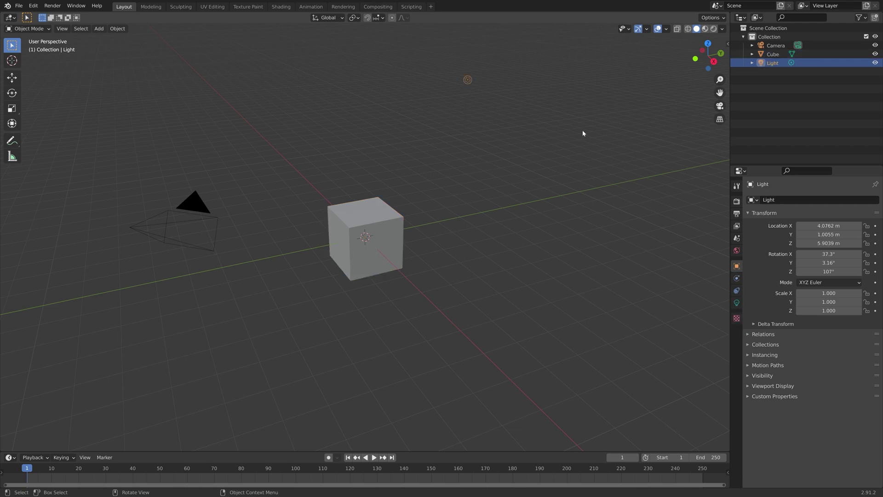
{"action": "left_click", "coordinate": [737, 303]}
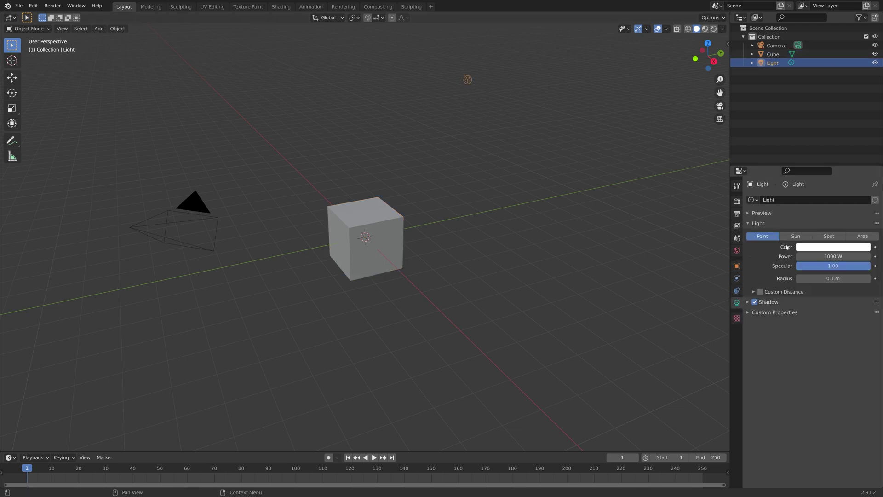
{"action": "left_click", "coordinate": [792, 236]}
{"action": "left_click", "coordinate": [821, 256]}
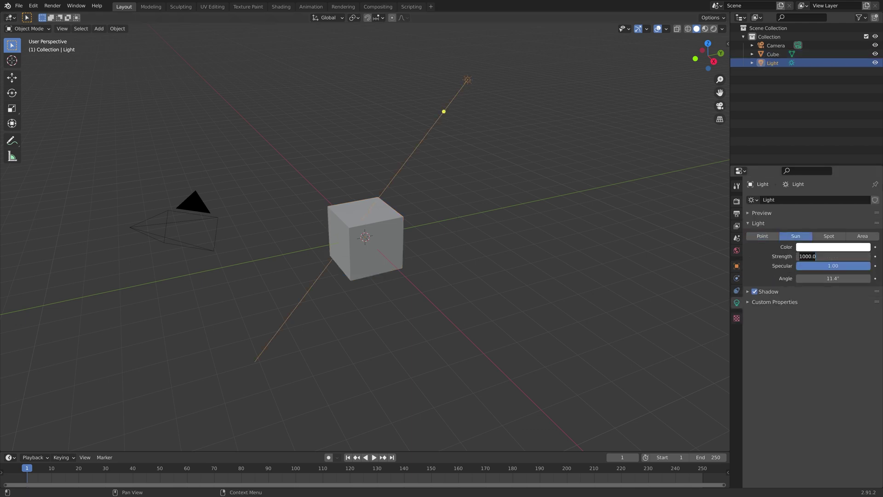
{"action": "type", "text": "15"}
{"action": "key", "text": "Return"}
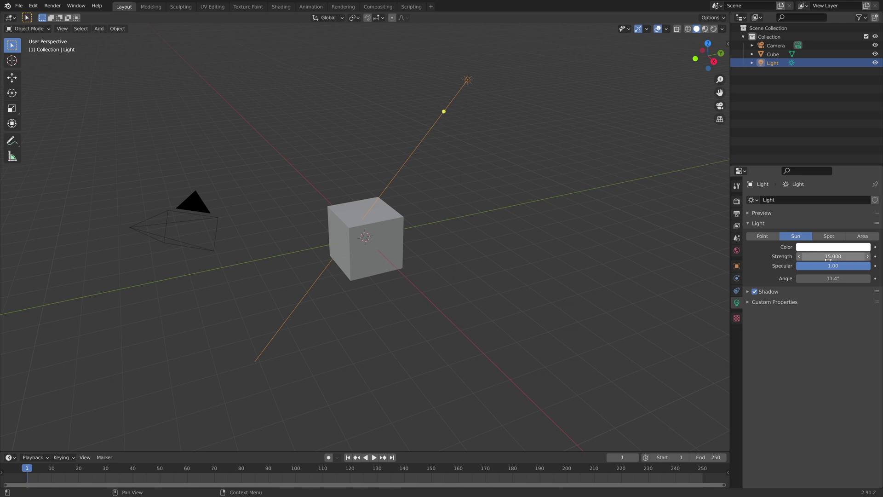
{"action": "middle_click_drag", "start_coordinate": [391, 193], "coordinate": [499, 179]}
Switch rendering to Cycles on GPU Compute with 50 render and viewport samples.
{"action": "left_click", "coordinate": [737, 202]}
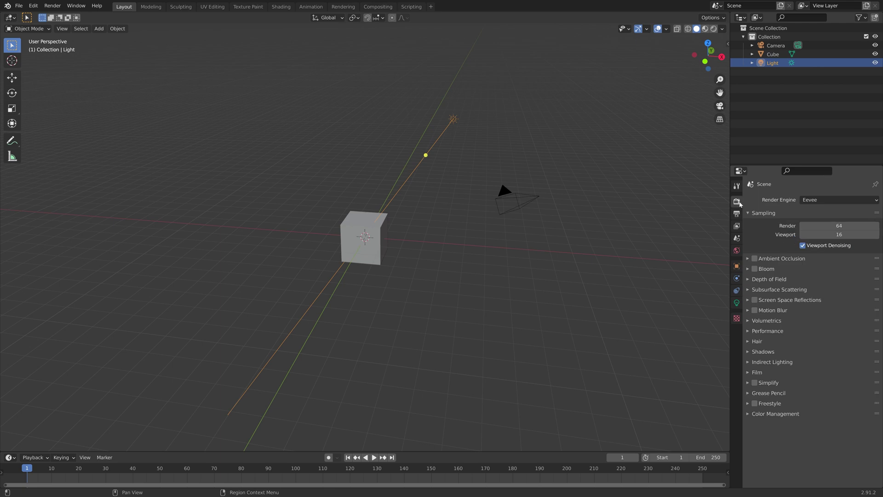
{"action": "left_click", "coordinate": [825, 201]}
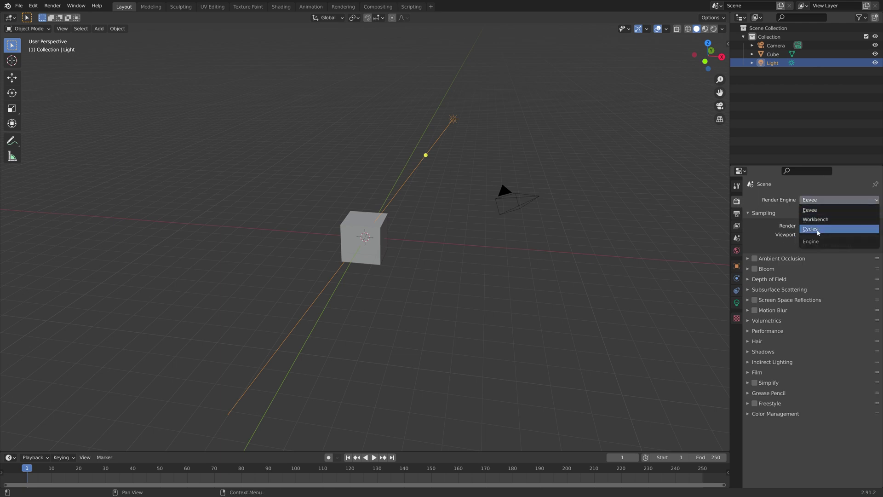
{"action": "left_click", "coordinate": [818, 232]}
{"action": "left_click", "coordinate": [835, 222]}
{"action": "left_click", "coordinate": [837, 241]}
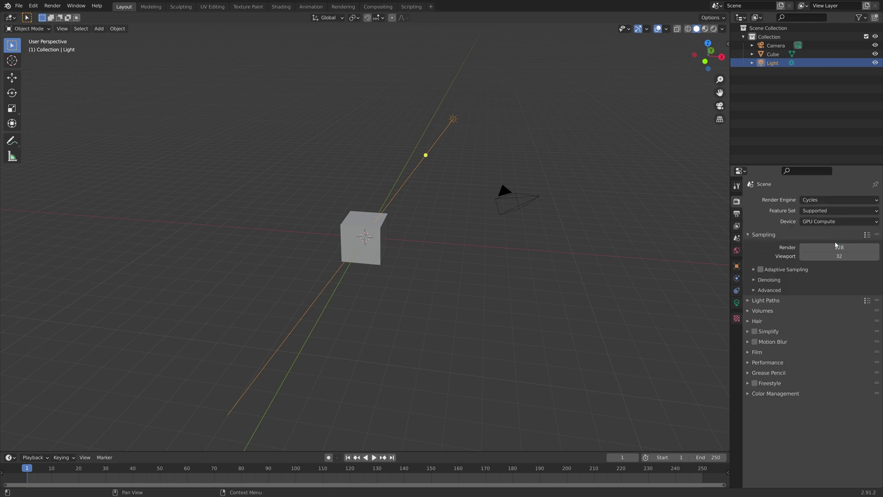
{"action": "left_click_drag", "start_coordinate": [836, 245], "coordinate": [836, 256]}
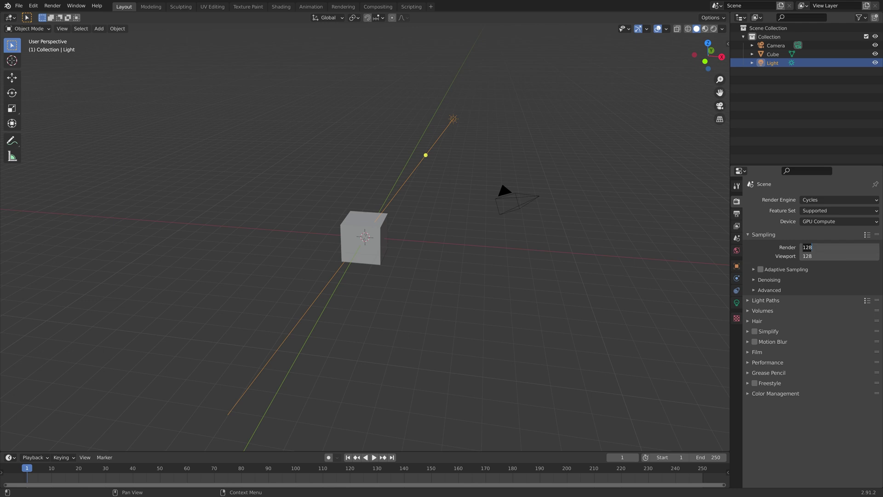
{"action": "type", "text": "50"}
{"action": "key", "text": "Return"}
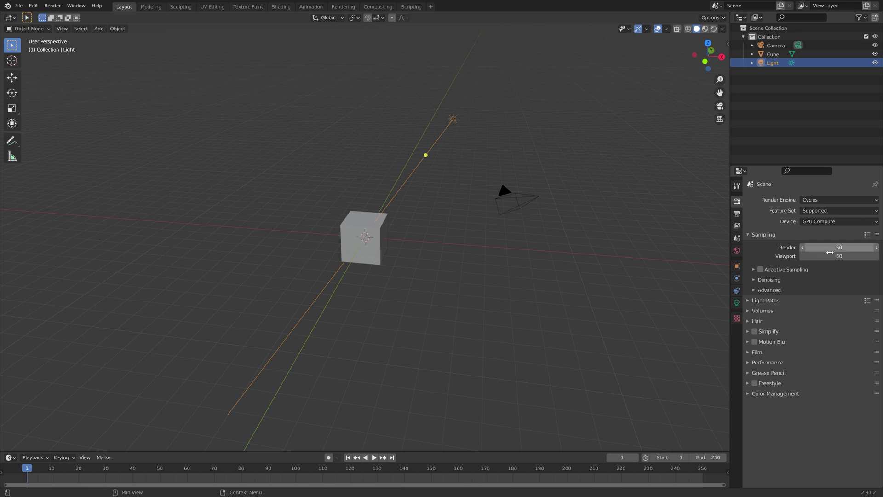
Set the volume step rates to 0.10.
{"action": "left_click", "coordinate": [773, 312]}
{"action": "left_click", "coordinate": [806, 323]}
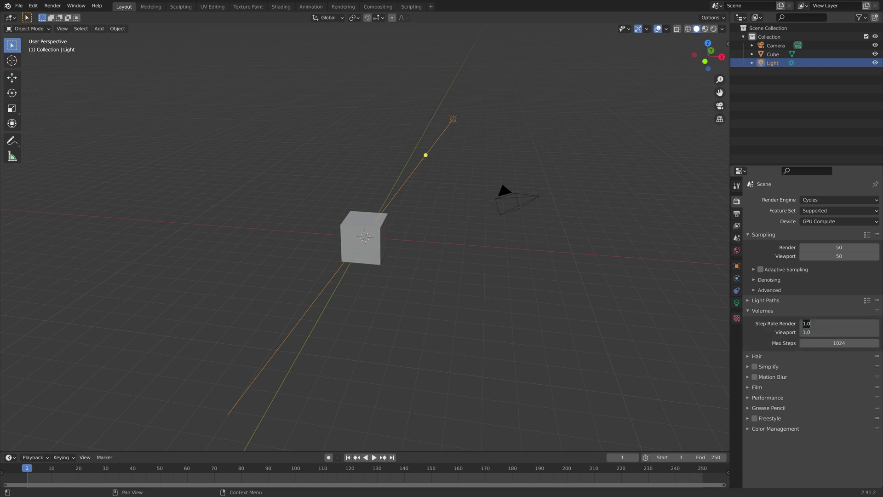
{"action": "key", "text": "Tab"}
{"action": "type", "text": "0.1"}
{"action": "key", "text": "Return"}
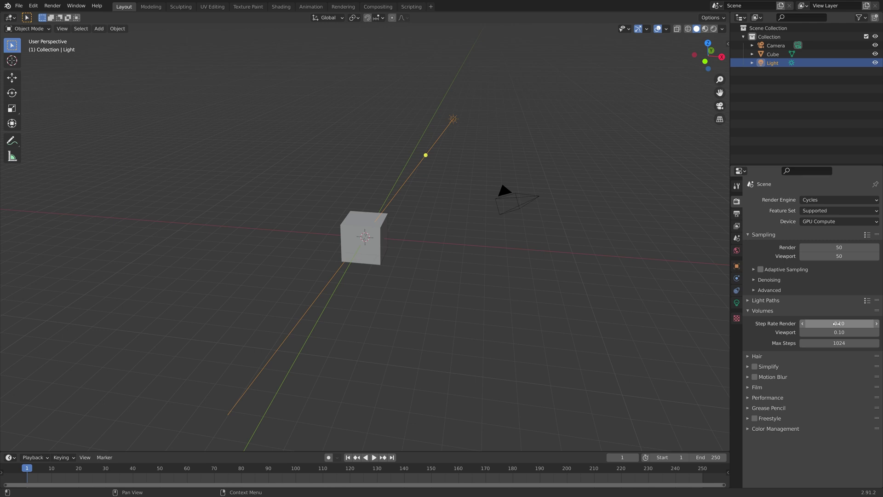
{"action": "left_click_drag", "start_coordinate": [837, 324], "coordinate": [786, 355]}
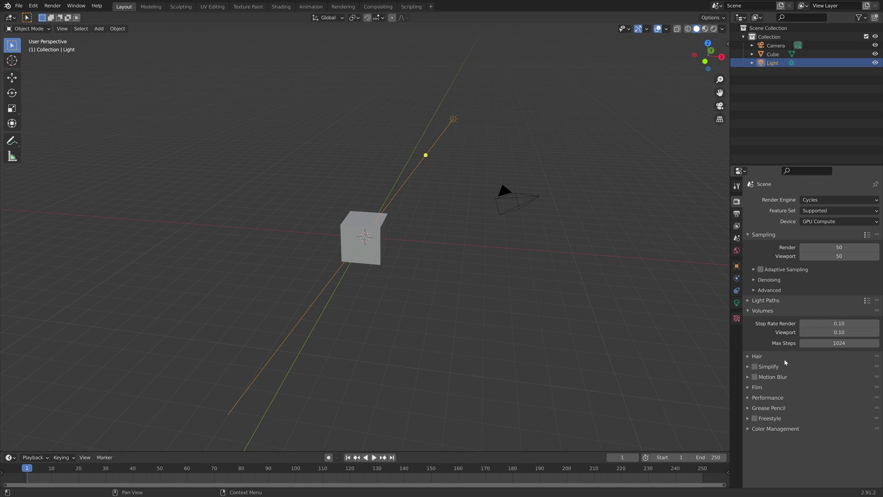
Enable a transparent film background.
{"action": "left_click", "coordinate": [761, 387]}
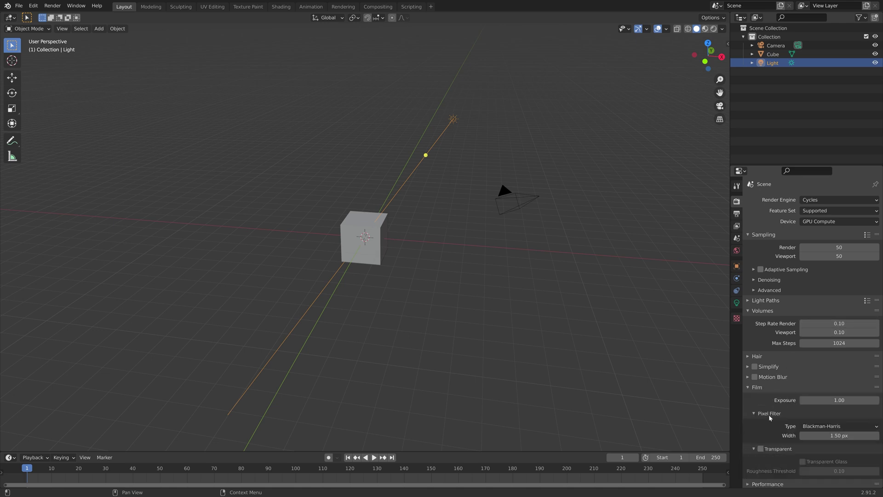
{"action": "left_click", "coordinate": [764, 449]}
{"action": "middle_click_drag", "start_coordinate": [484, 277], "coordinate": [461, 272]}
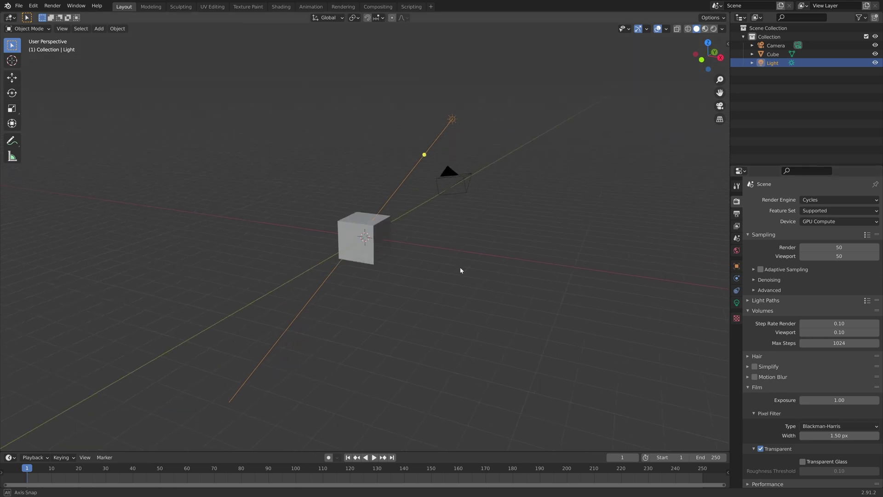
Scale the cube's mesh up several times in Edit Mode, then split the 3D view in two.
{"action": "left_click", "coordinate": [374, 231]}
{"action": "key", "text": "Tab"}
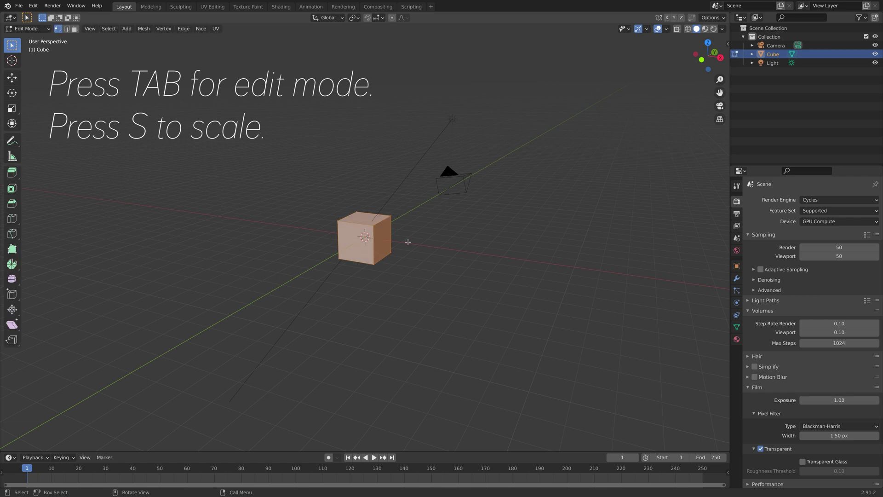
{"action": "key", "text": "s"}
{"action": "left_click", "coordinate": [557, 152]}
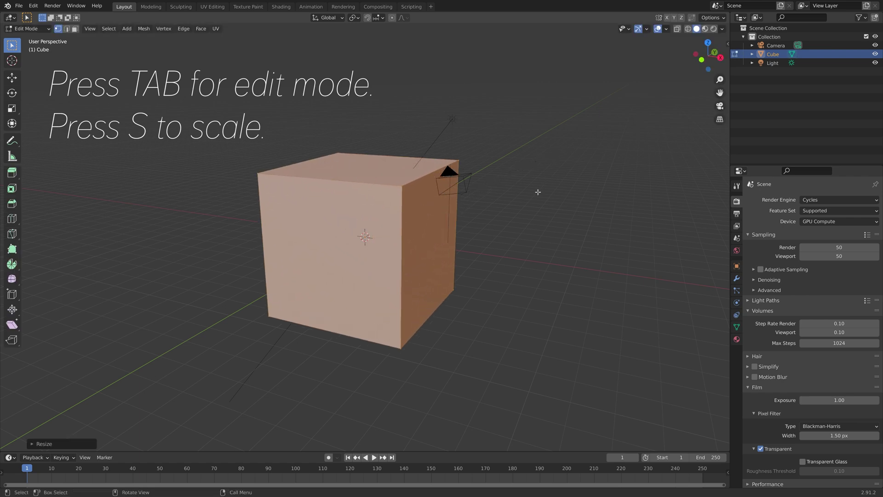
{"action": "key", "text": "Tab"}
{"action": "middle_click_drag", "start_coordinate": [538, 200], "coordinate": [497, 192]}
{"action": "scroll", "coordinate": [490, 207], "scroll_direction": "up", "scroll_amount": 2}
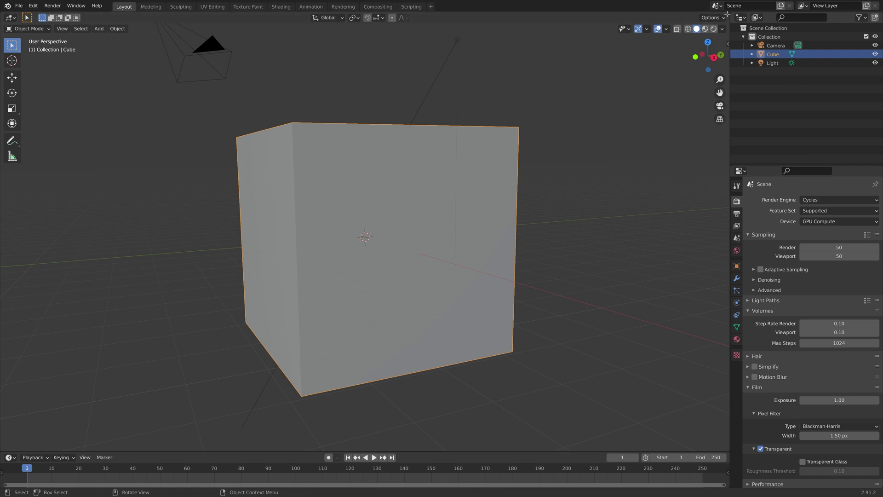
{"action": "left_click_drag", "start_coordinate": [726, 14], "coordinate": [310, 65]}
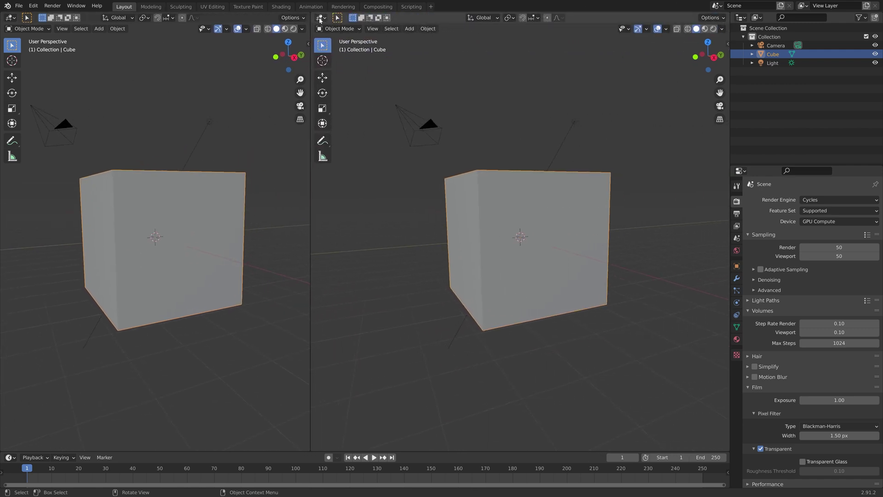
Make the right view a Shader Editor and delete Principled BSDF, leaving only Material Output.
{"action": "left_click", "coordinate": [320, 19]}
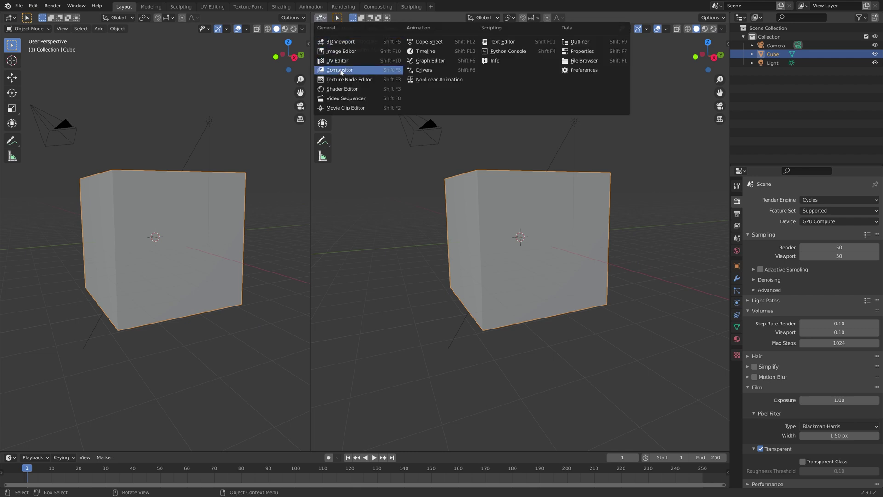
{"action": "left_click", "coordinate": [344, 89]}
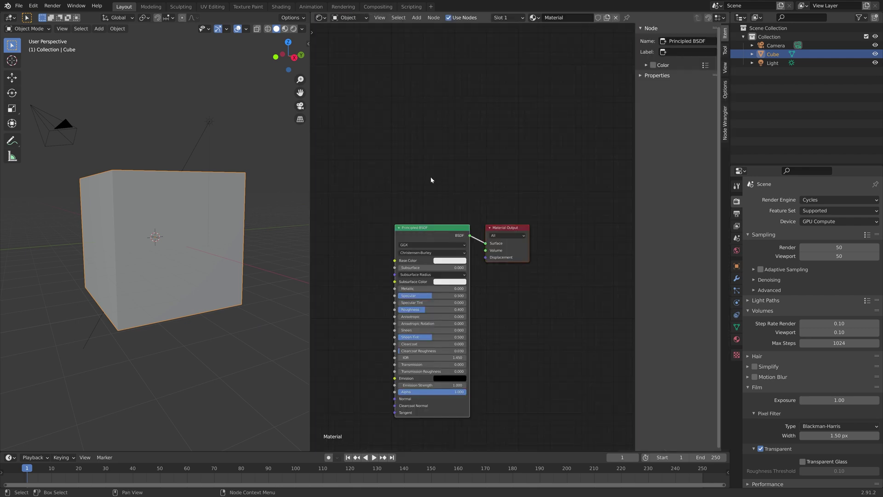
{"action": "middle_click_drag", "start_coordinate": [430, 181], "coordinate": [532, 105]}
{"action": "key", "text": "n"}
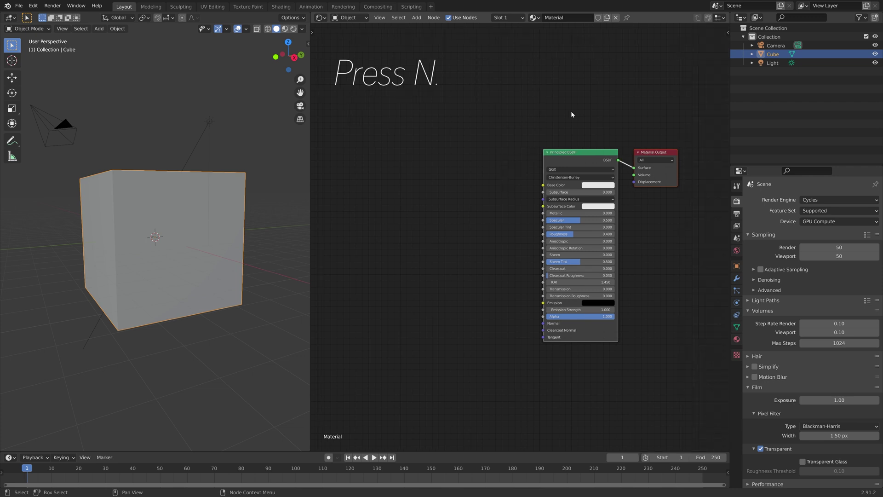
{"action": "left_click", "coordinate": [579, 153]}
{"action": "key", "text": "x"}
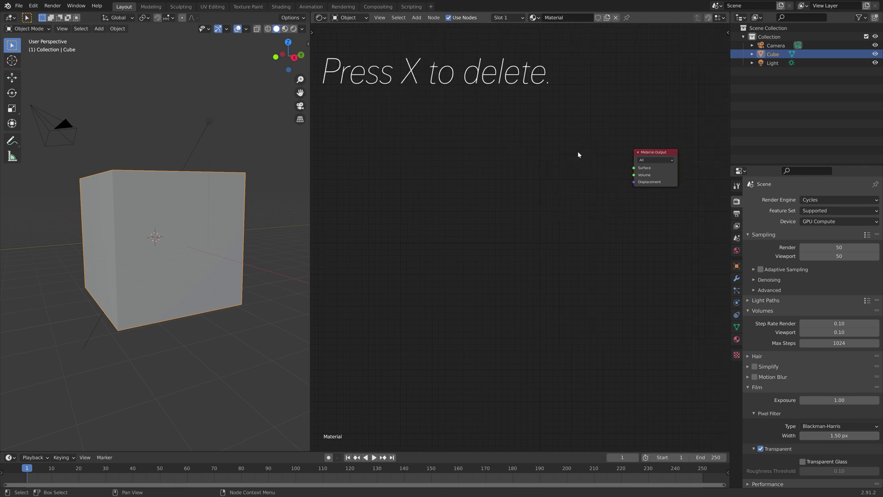
Add an Add Shader node and connect it to the Material Output's Volume input.
{"action": "key", "text": "shift+a"}
{"action": "type", "text": "a"}
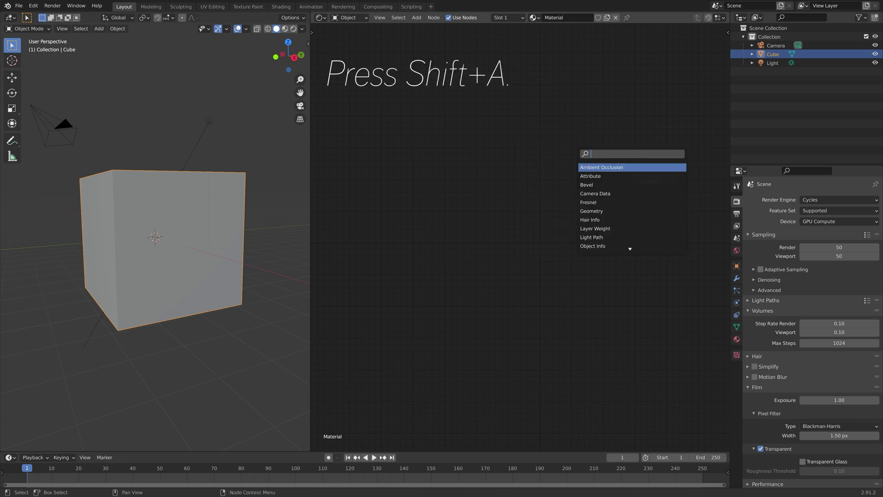
{"action": "type", "text": "dd"}
{"action": "key", "text": "Return"}
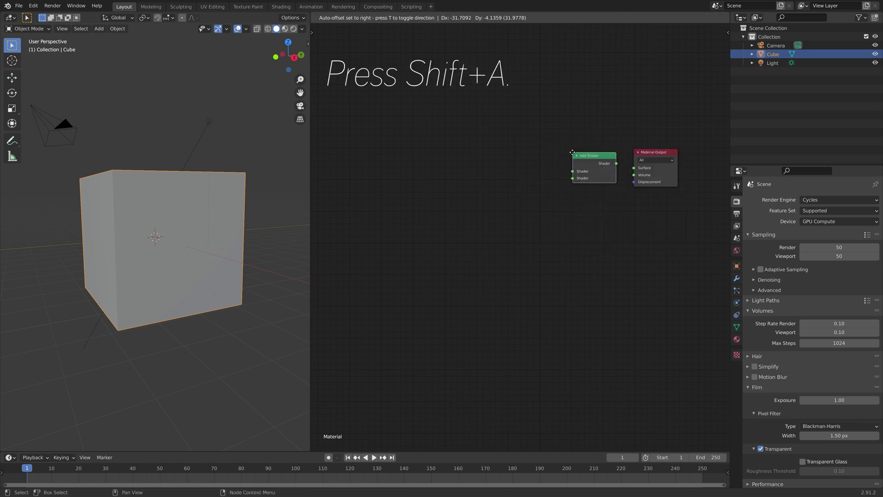
{"action": "left_click", "coordinate": [613, 165]}
{"action": "left_click_drag", "start_coordinate": [614, 163], "coordinate": [635, 179]}
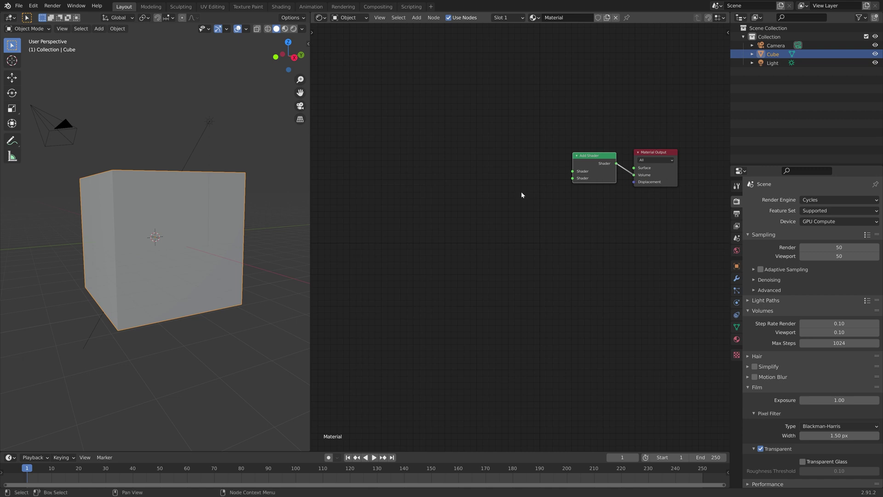
Add a Volume Absorption node linked into the Add Shader's first input.
{"action": "key", "text": "shift+a"}
{"action": "type", "text": "v"}
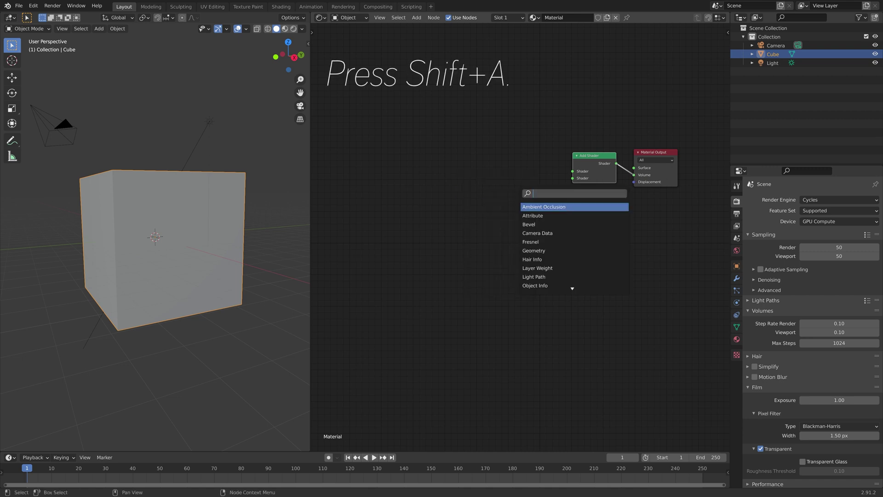
{"action": "type", "text": "ol"}
{"action": "key", "text": "Down"}
{"action": "key", "text": "Down"}
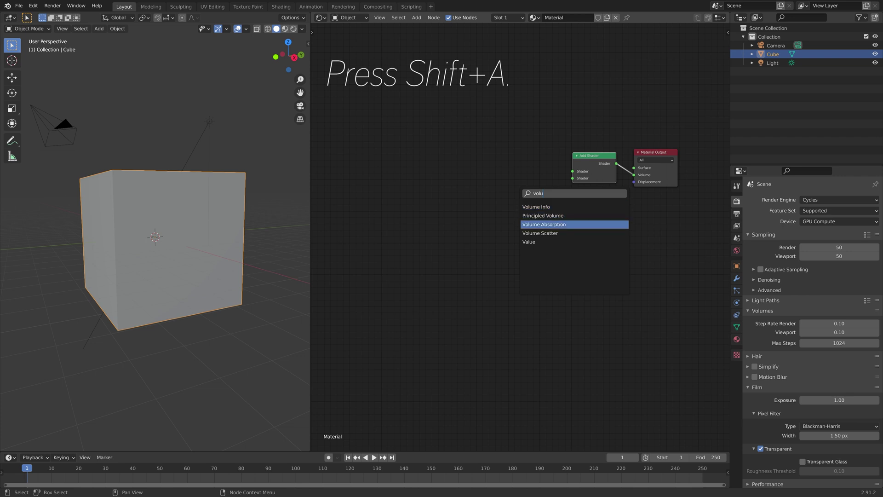
{"action": "key", "text": "Return"}
{"action": "left_click", "coordinate": [505, 143]}
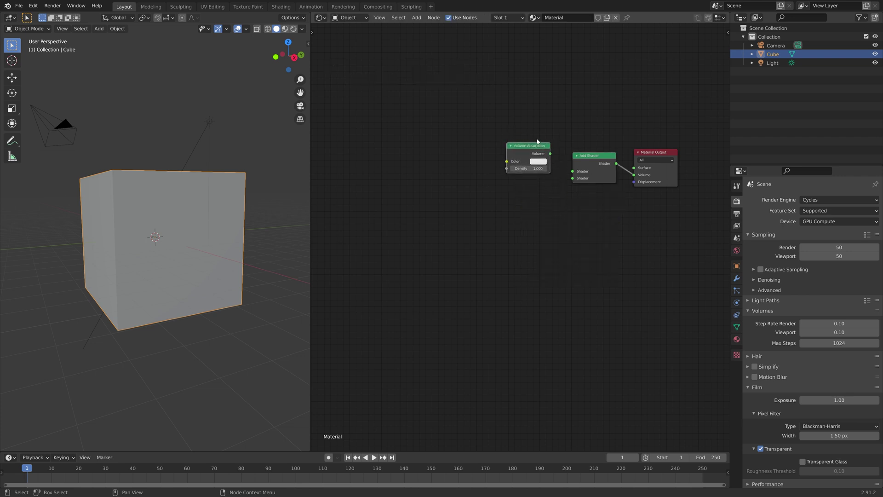
{"action": "left_click_drag", "start_coordinate": [550, 153], "coordinate": [573, 171]}
Add a Volume Scatter node linked into the Add Shader's second input.
{"action": "key", "text": "shift+a"}
{"action": "left_click", "coordinate": [513, 232]}
{"action": "type", "text": "vou"}
{"action": "key", "text": "Down"}
{"action": "key", "text": "Down"}
{"action": "key", "text": "Down"}
{"action": "key", "text": "Return"}
{"action": "left_click", "coordinate": [502, 200]}
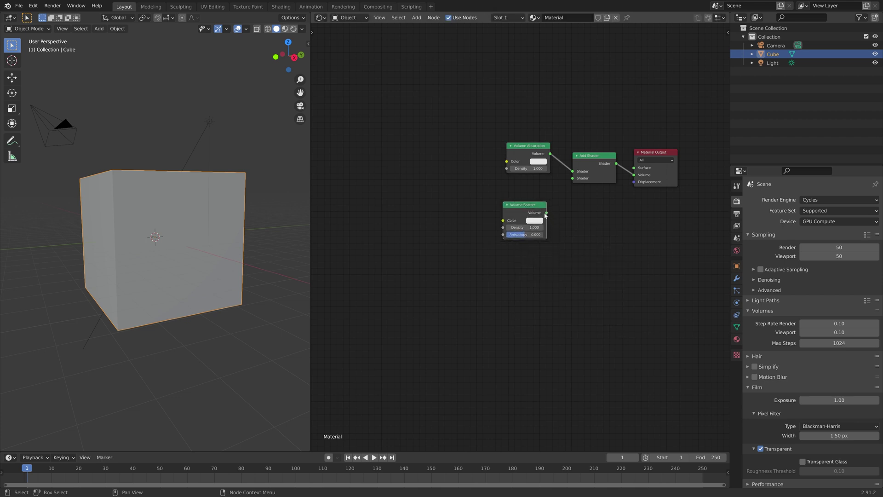
{"action": "left_click_drag", "start_coordinate": [546, 212], "coordinate": [574, 181]}
Place a Mandelbulb-preset Maths Expression node left of the shaders and close the acknowledgement text.
{"action": "key", "text": "shift+a"}
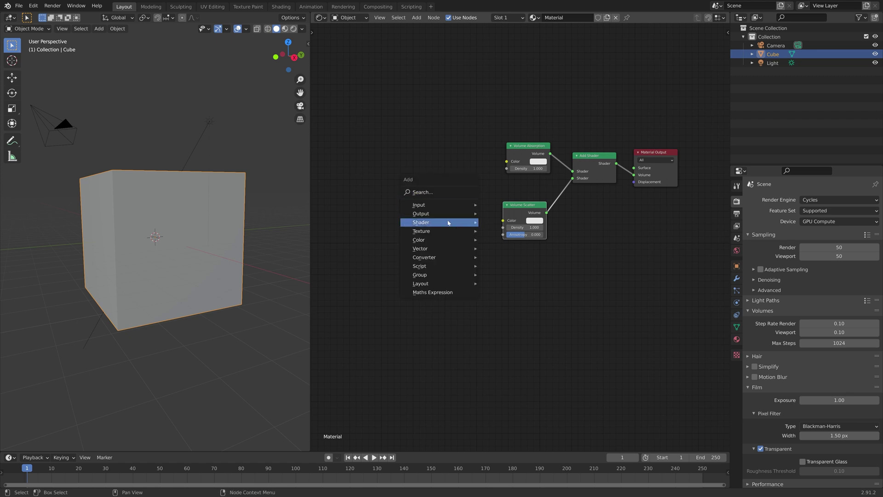
{"action": "left_click", "coordinate": [434, 293]}
{"action": "left_click", "coordinate": [410, 331]}
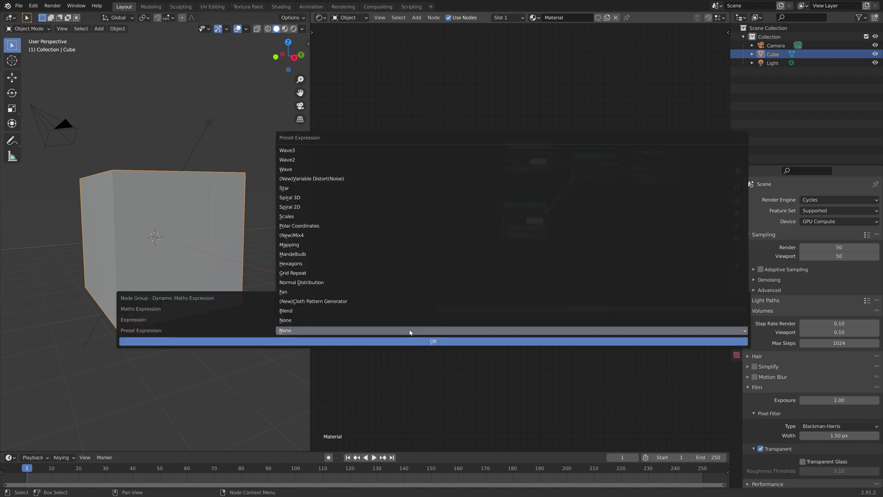
{"action": "left_click", "coordinate": [400, 256]}
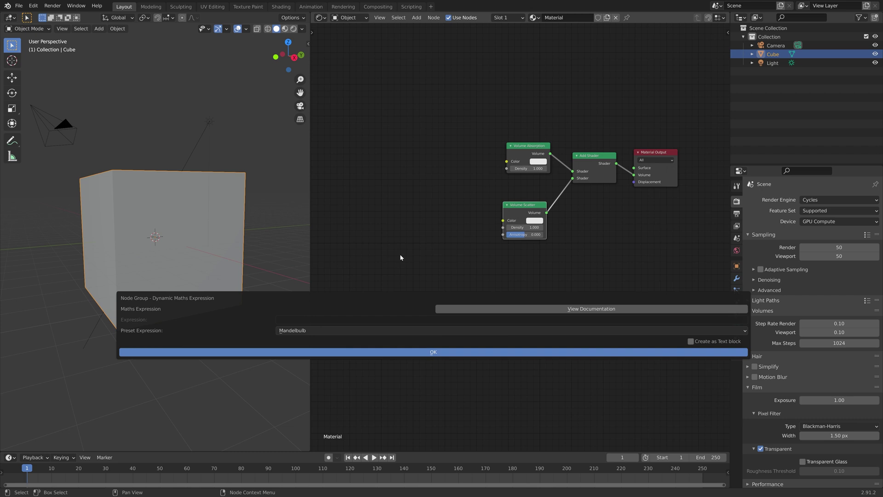
{"action": "left_click", "coordinate": [402, 350]}
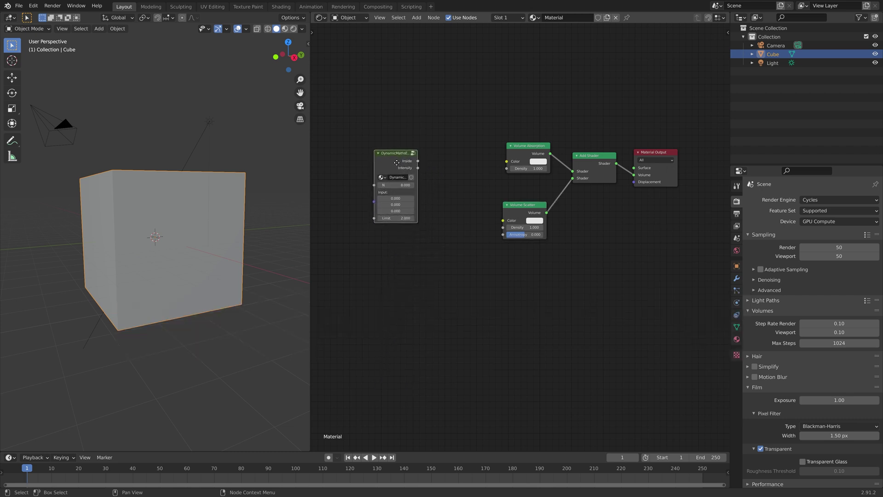
{"action": "left_click", "coordinate": [398, 160]}
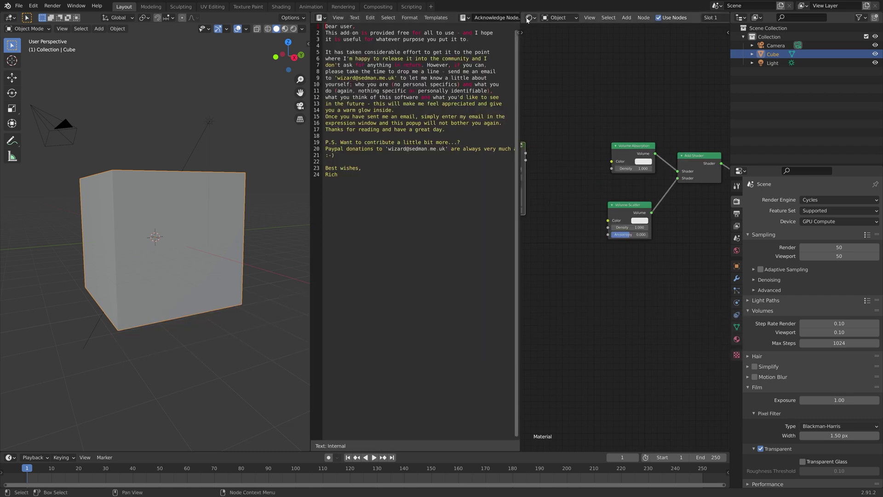
{"action": "left_click_drag", "start_coordinate": [521, 12], "coordinate": [510, 11]}
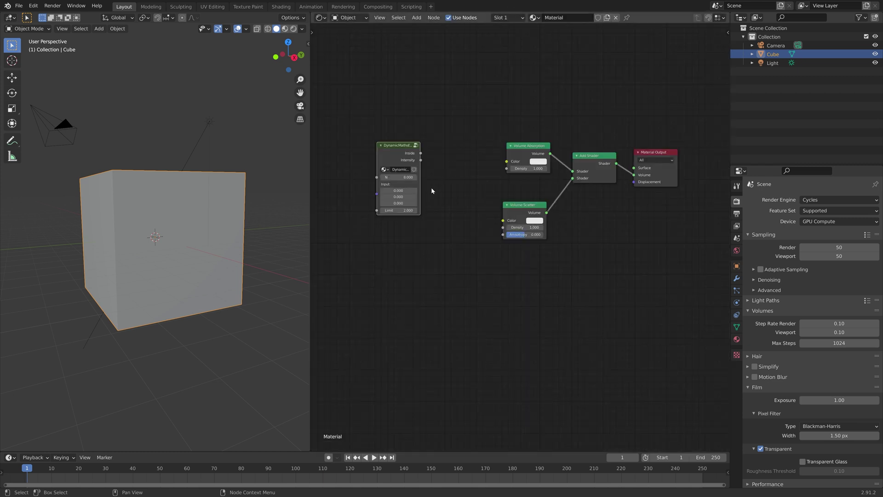
{"action": "middle_click_drag", "start_coordinate": [432, 188], "coordinate": [454, 186]}
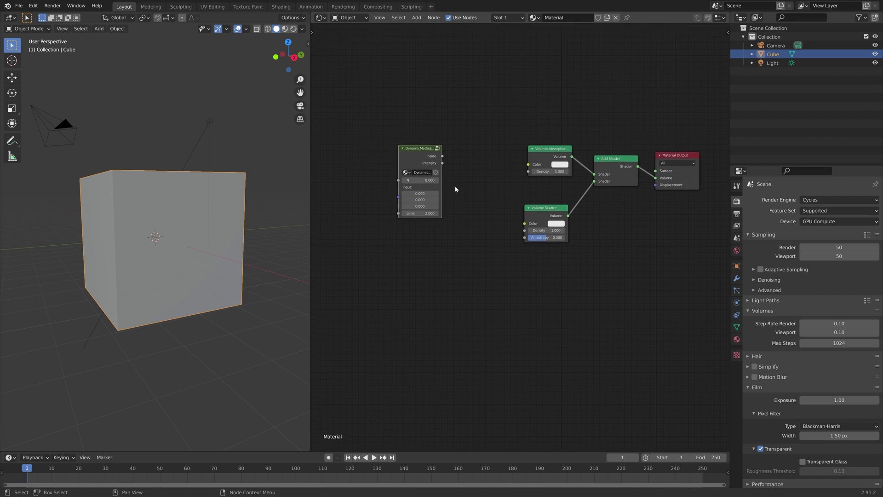
Insert a Multiply Math node (0.500) between the Mandelbulb Inside output and both volume Density inputs.
{"action": "key", "text": "shift+a"}
{"action": "left_click", "coordinate": [464, 81]}
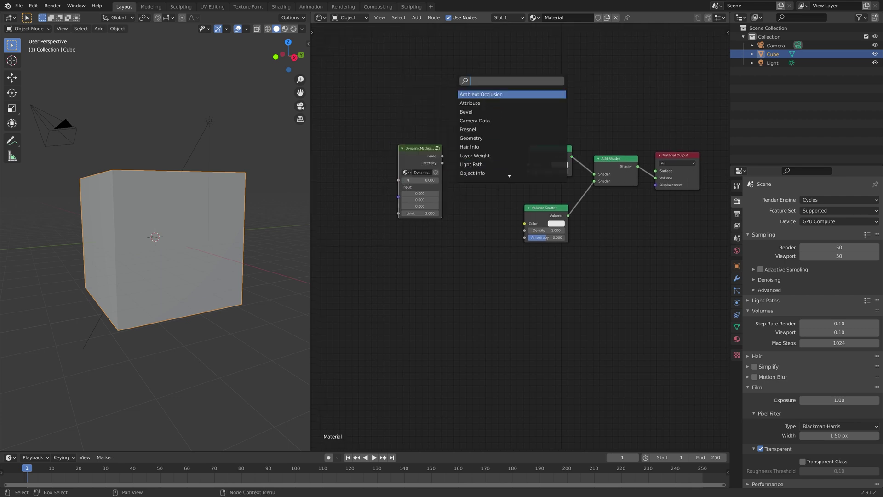
{"action": "type", "text": "add"}
{"action": "key", "text": "Return"}
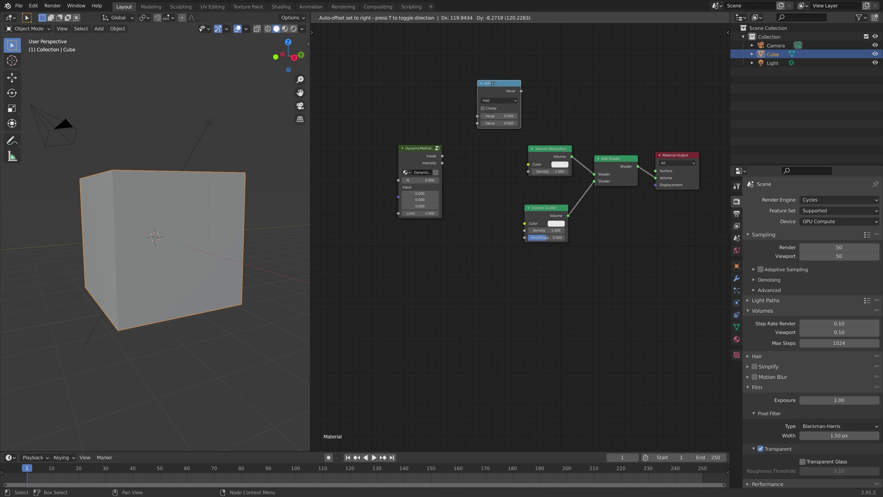
{"action": "left_click", "coordinate": [463, 148]}
{"action": "left_click_drag", "start_coordinate": [441, 156], "coordinate": [461, 182]}
{"action": "left_click", "coordinate": [482, 166]}
{"action": "left_click", "coordinate": [487, 197]}
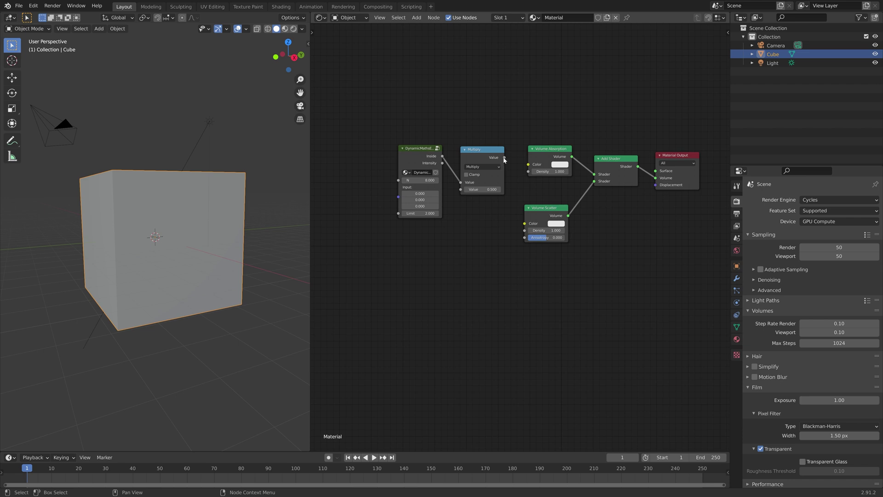
{"action": "left_click_drag", "start_coordinate": [504, 157], "coordinate": [524, 230]}
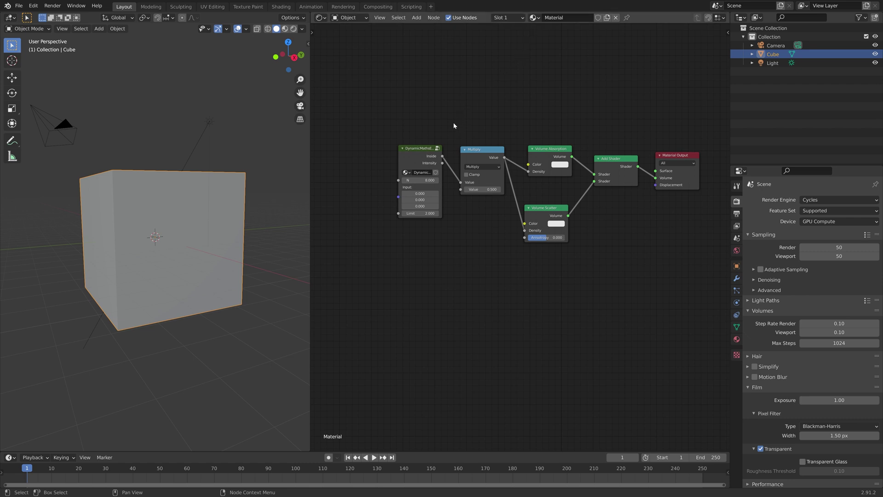
Add a Ctrl+T mapping setup, delete its Image Texture node, and switch the viewport to Rendered shading.
{"action": "middle_click_drag", "start_coordinate": [397, 162], "coordinate": [423, 195]}
{"action": "key", "text": "ctrl+t"}
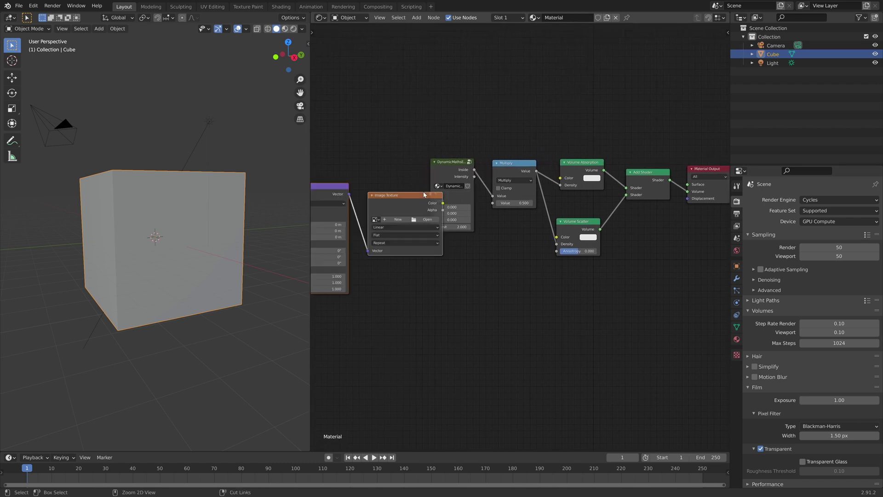
{"action": "key", "text": "Delete"}
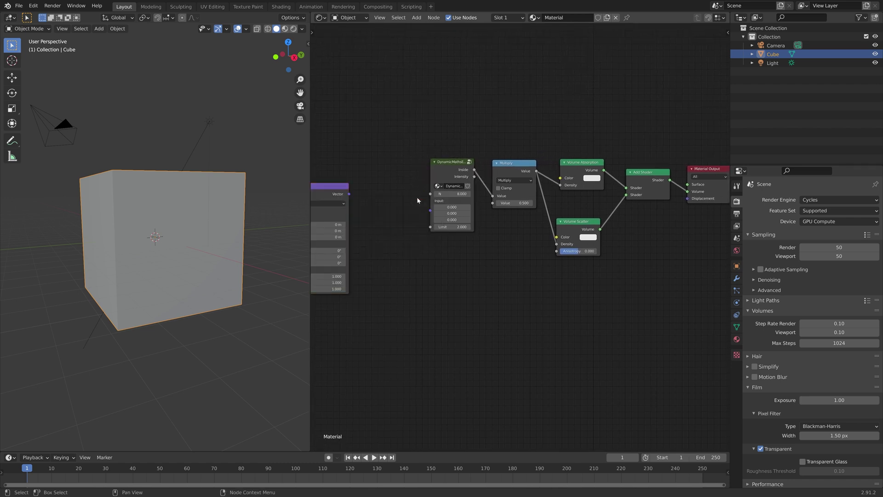
{"action": "left_click", "coordinate": [293, 28]}
{"action": "key", "text": "Home"}
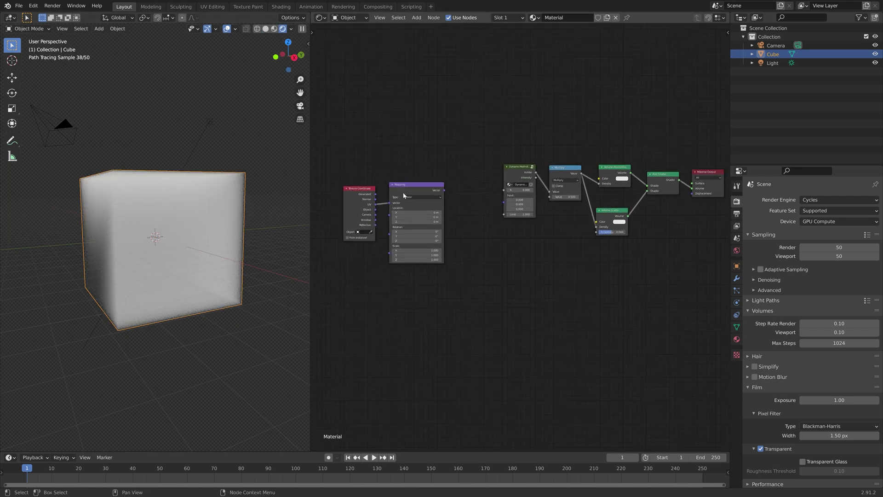
Route Texture Coordinate Object through Mapping into DynamicMaths Input and set Multiply to 100.
{"action": "left_click_drag", "start_coordinate": [374, 210], "coordinate": [391, 206]}
{"action": "left_click_drag", "start_coordinate": [444, 190], "coordinate": [504, 197]}
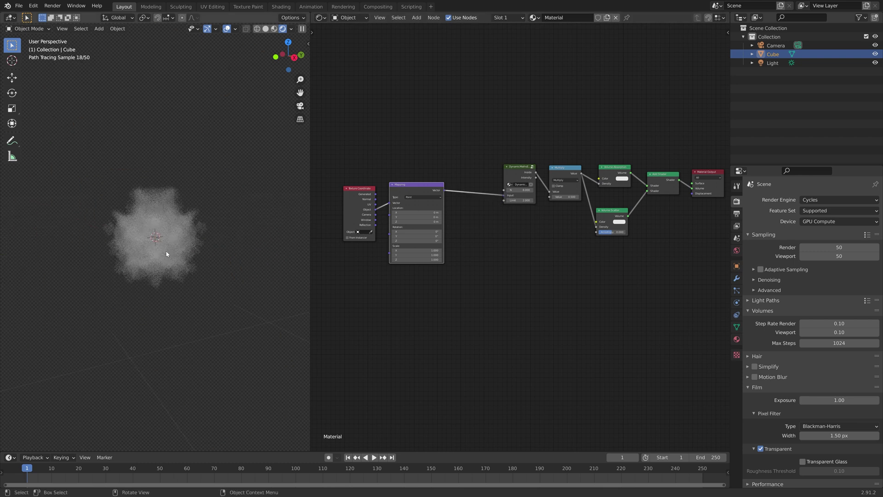
{"action": "left_click", "coordinate": [565, 196]}
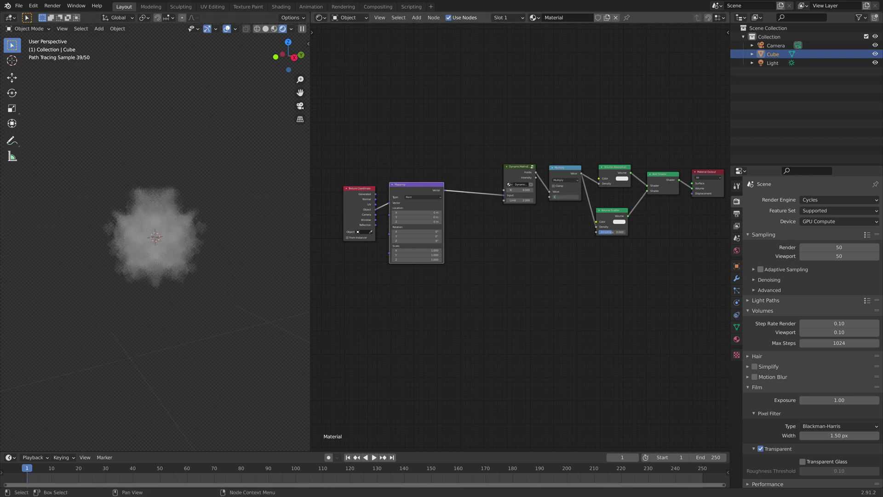
{"action": "key", "text": "Return"}
{"action": "scroll", "coordinate": [607, 188], "scroll_direction": "down", "scroll_amount": 2}
{"action": "scroll", "coordinate": [565, 233], "scroll_direction": "up", "scroll_amount": 2}
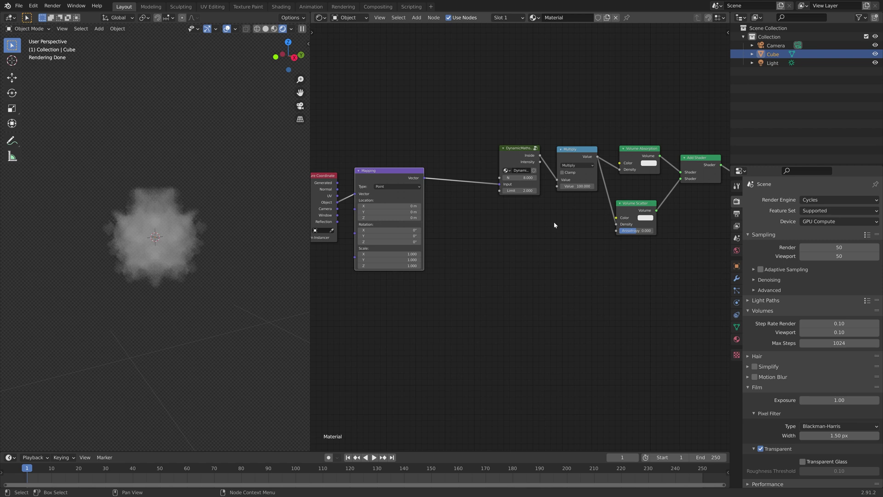
{"action": "scroll", "coordinate": [178, 240], "scroll_direction": "down", "scroll_amount": 5}
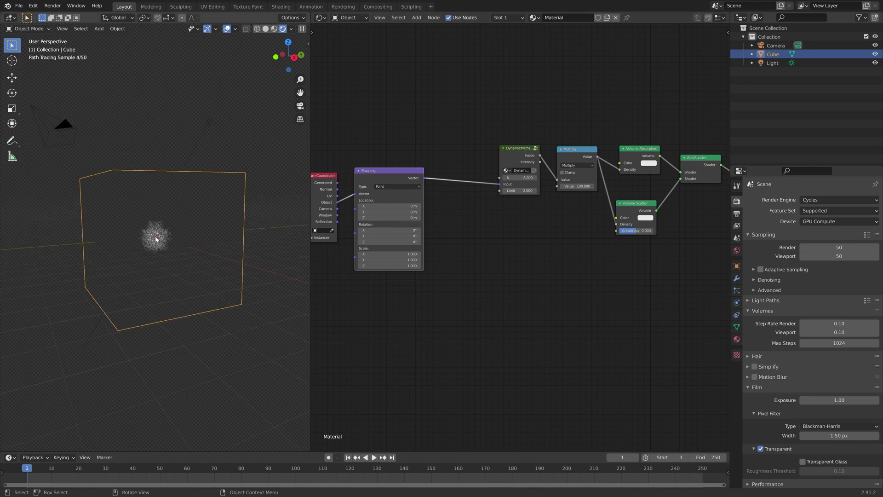
{"action": "key", "text": "Tab"}
{"action": "key", "text": "s"}
{"action": "key", "text": "Escape"}
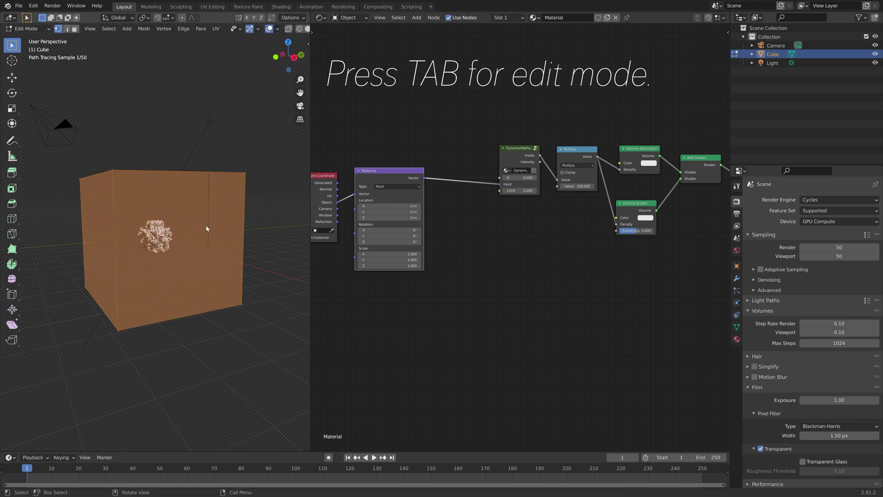
{"action": "key", "text": "Tab"}
{"action": "scroll", "coordinate": [212, 221], "scroll_direction": "up", "scroll_amount": 5}
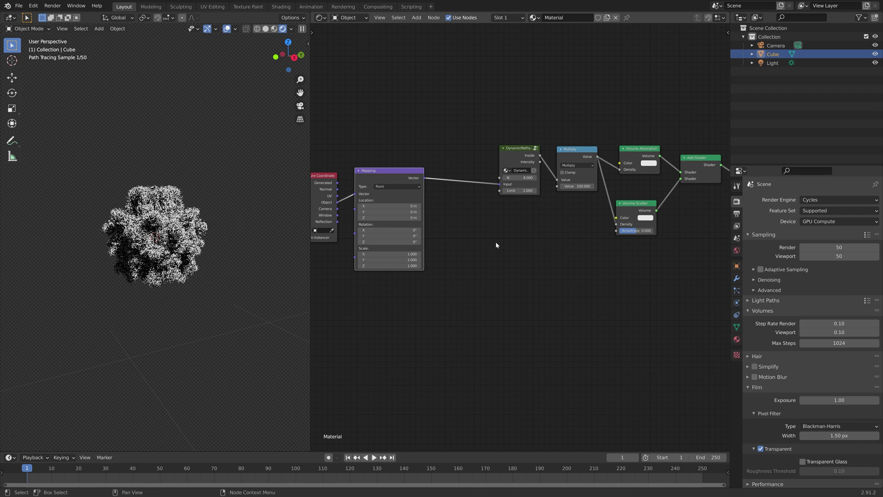
{"action": "key", "text": "shift+a"}
Add a ColorRamp node via the 'colo' search and place it below the node chain.
{"action": "key", "text": "Escape"}
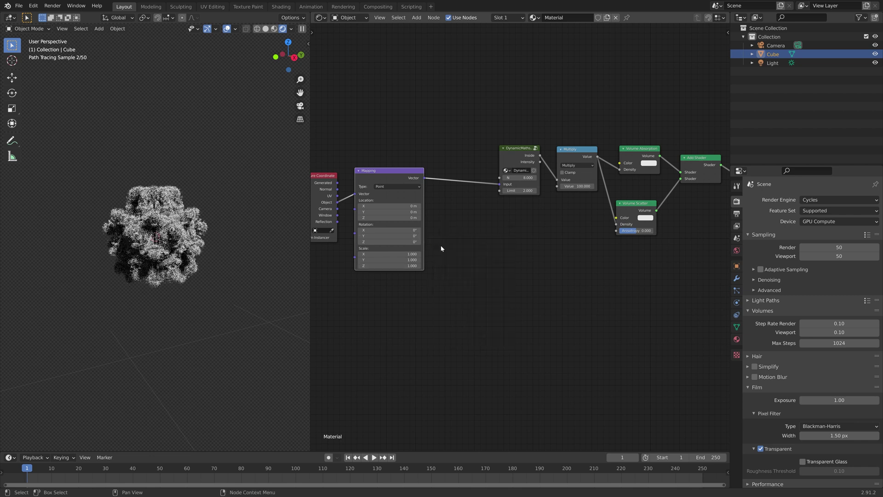
{"action": "key", "text": "shift"}
{"action": "key", "text": "shift+a"}
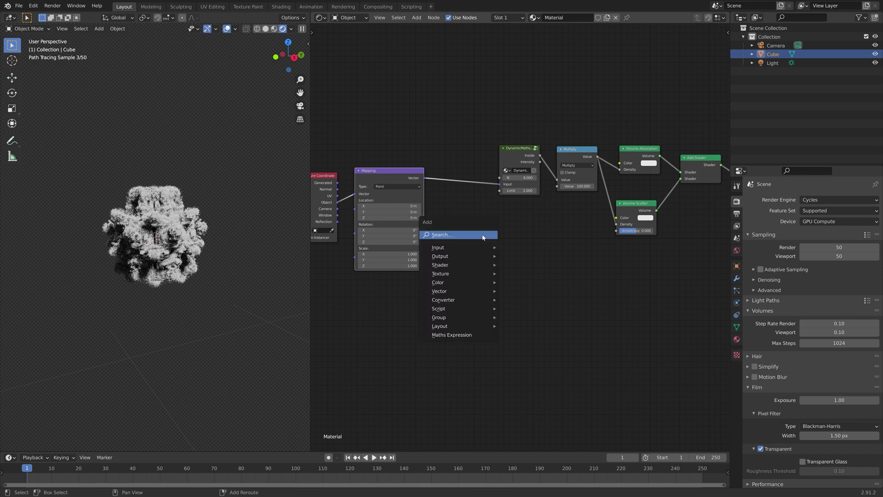
{"action": "left_click", "coordinate": [484, 235]}
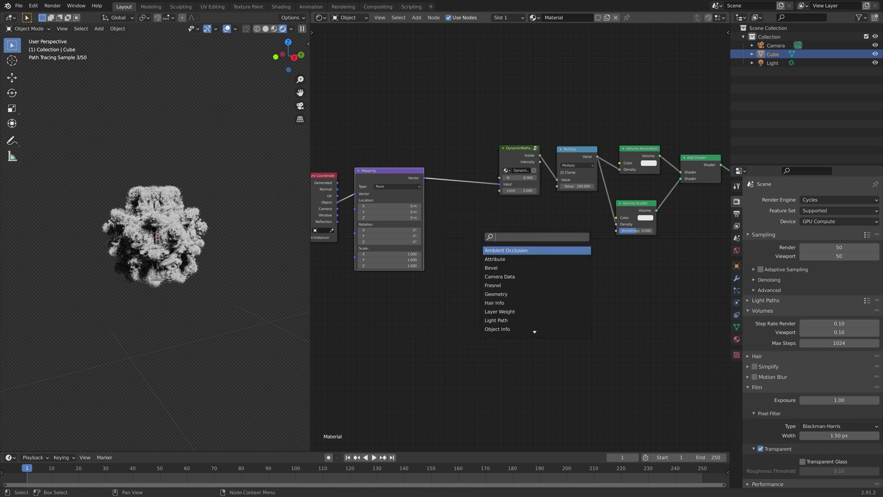
{"action": "type", "text": "colo"}
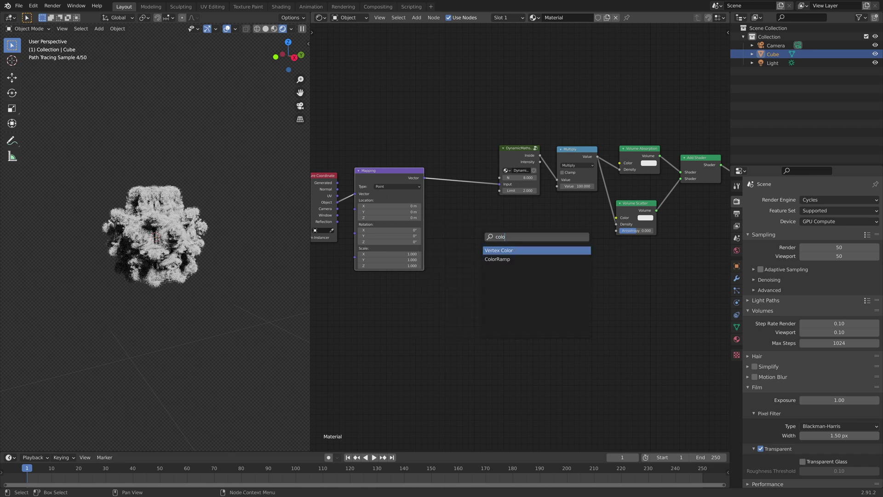
{"action": "key", "text": "Down"}
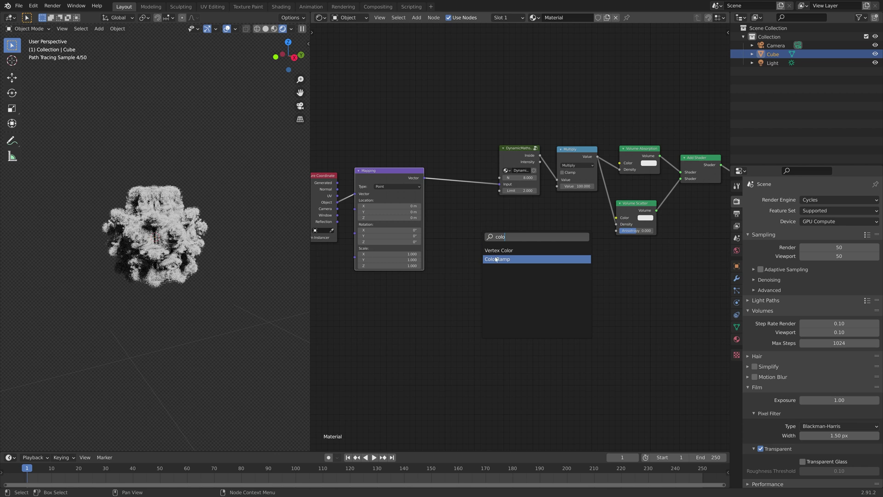
{"action": "left_click", "coordinate": [496, 259]}
{"action": "left_click", "coordinate": [474, 220]}
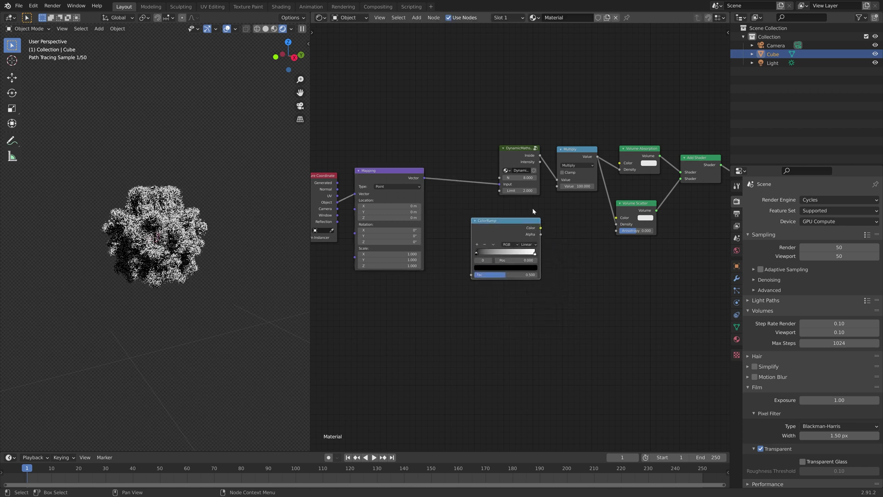
{"action": "left_click_drag", "start_coordinate": [521, 225], "coordinate": [572, 226]}
Connect DynamicMaths Intensity to the ColorRamp Fac and its Color to the Volume Scatter Color.
{"action": "left_click_drag", "start_coordinate": [541, 162], "coordinate": [522, 276]}
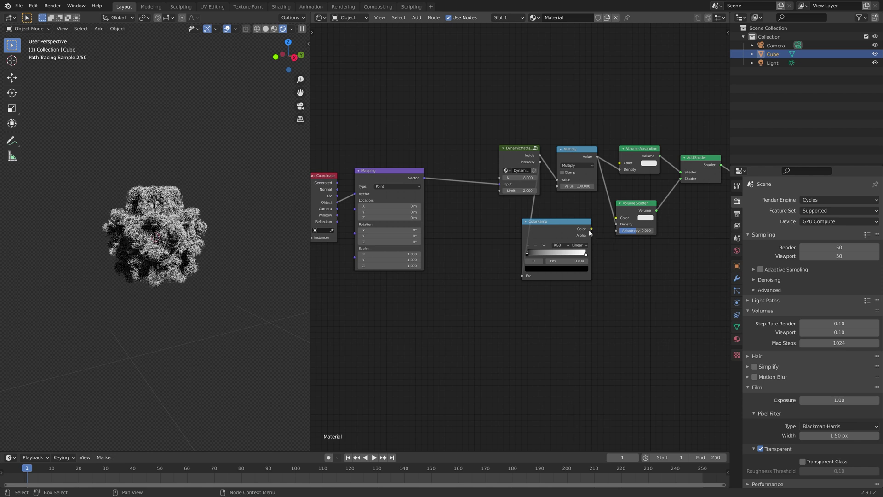
{"action": "mouse_move", "coordinate": [591, 230]}
{"action": "left_mouse_down"}
{"action": "mouse_move", "coordinate": [615, 219]}
{"action": "mouse_move", "coordinate": [602, 238]}
{"action": "left_mouse_up"}
{"action": "left_click_drag", "start_coordinate": [513, 154], "coordinate": [468, 161]}
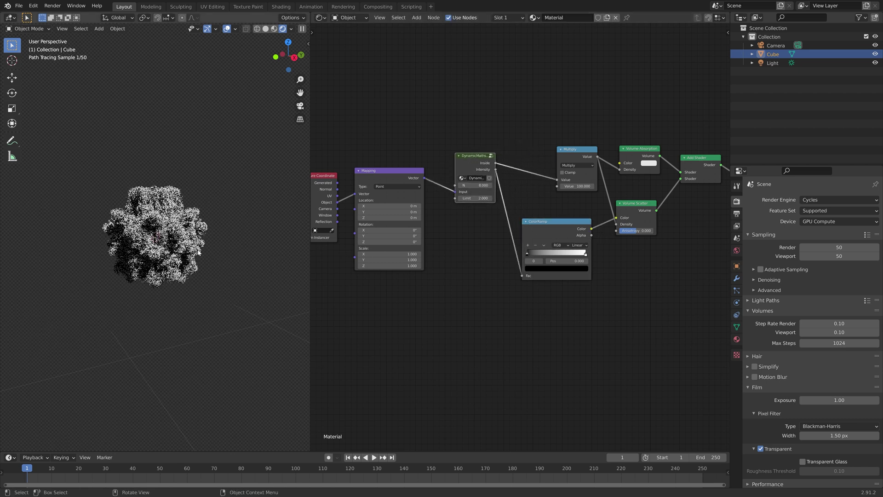
{"action": "scroll", "coordinate": [199, 252], "scroll_direction": "up", "scroll_amount": 3}
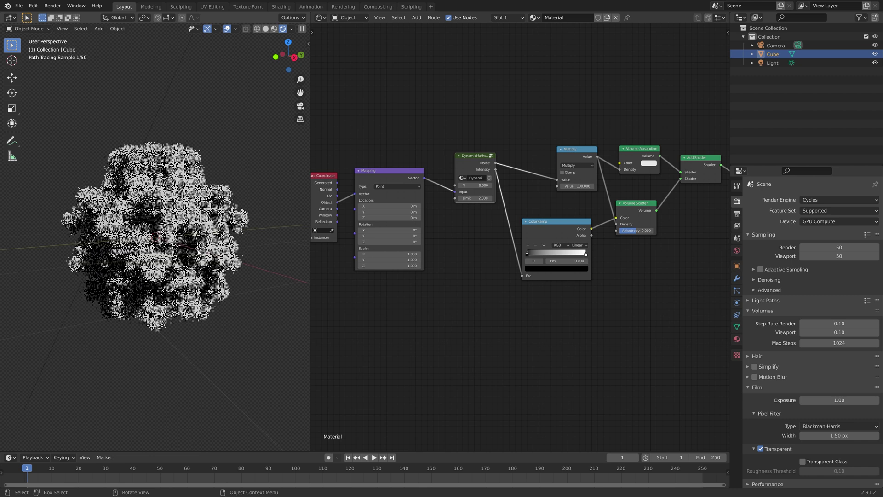
{"action": "scroll", "coordinate": [199, 252], "scroll_direction": "up", "scroll_amount": 2}
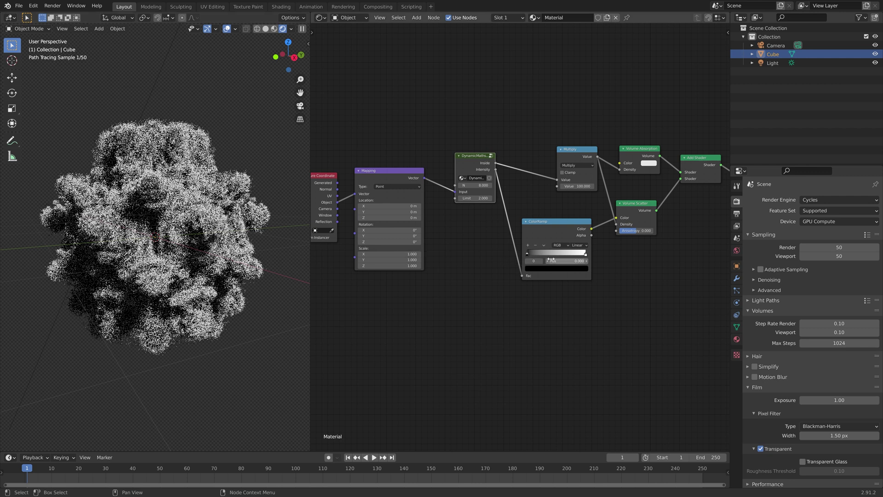
Set the ColorRamp interpolation to Constant and recolour the black stop cyan.
{"action": "left_click", "coordinate": [578, 247]}
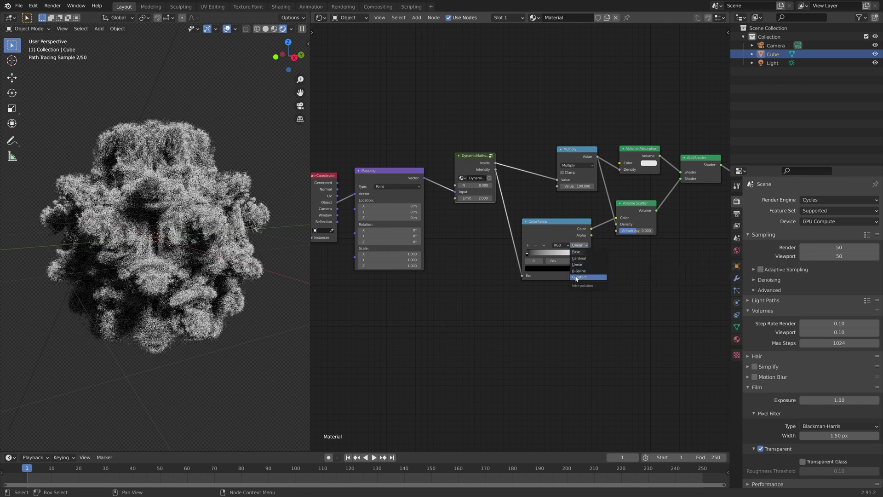
{"action": "left_click", "coordinate": [572, 278]}
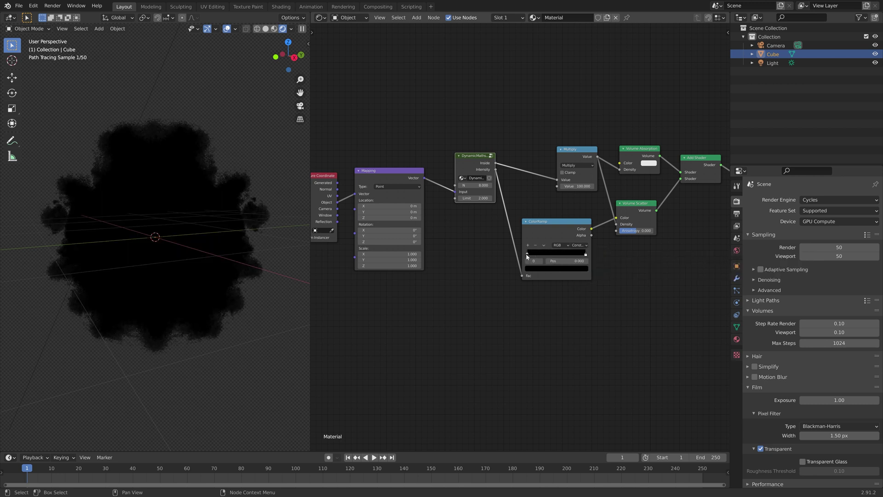
{"action": "left_click", "coordinate": [561, 269]}
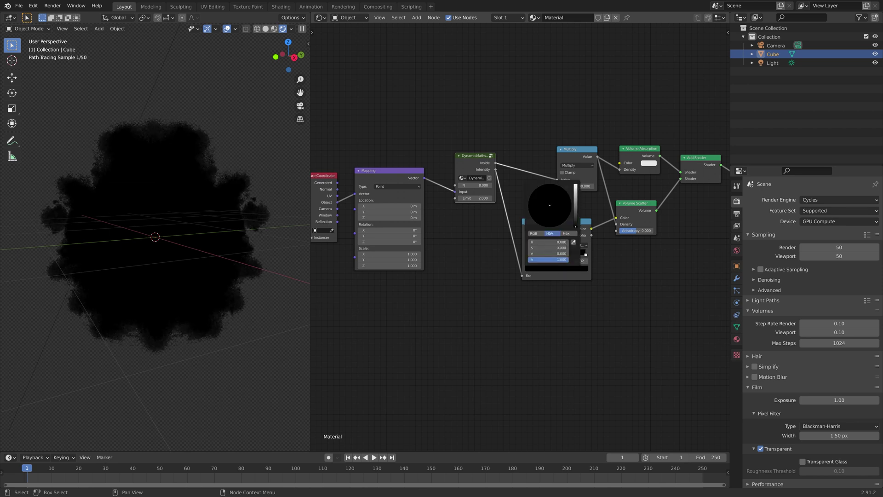
{"action": "left_click_drag", "start_coordinate": [575, 226], "coordinate": [576, 187]}
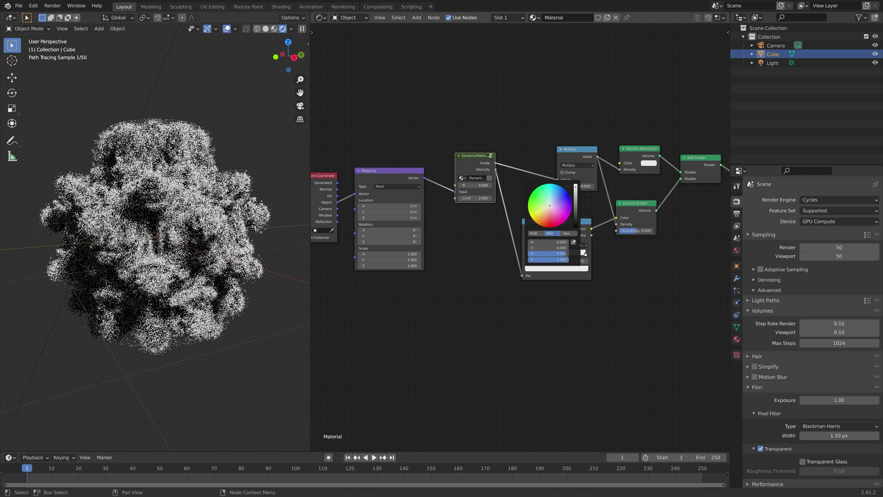
{"action": "left_click", "coordinate": [557, 190]}
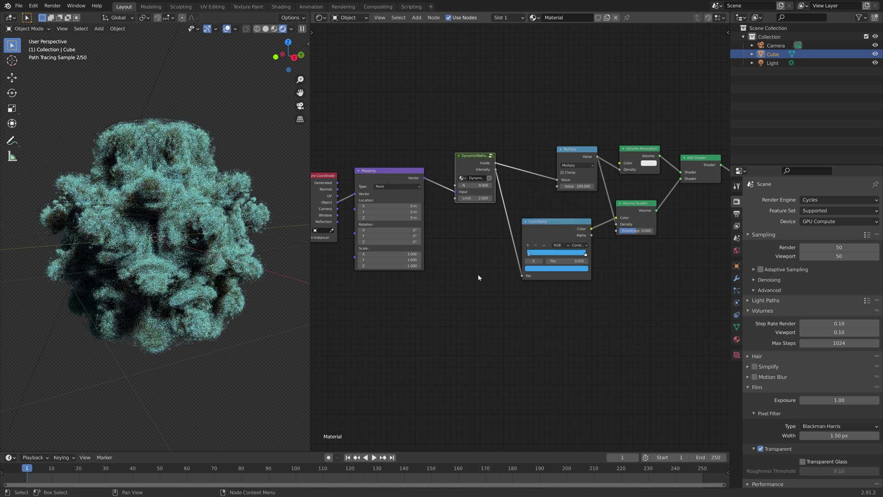
In solid shading, reposition the white ramp stop and recolour a stop blue.
{"action": "left_click", "coordinate": [266, 29]}
{"action": "left_click_drag", "start_coordinate": [586, 254], "coordinate": [561, 255]}
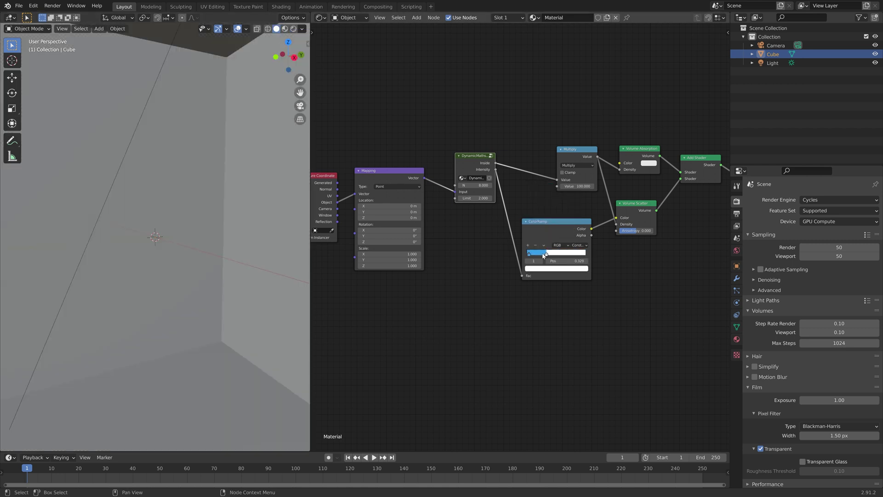
{"action": "left_click", "coordinate": [557, 268]}
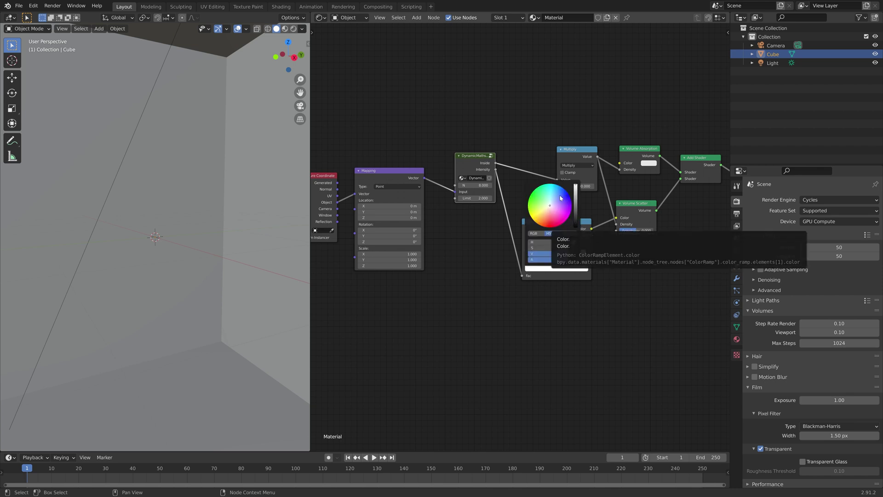
{"action": "left_click", "coordinate": [574, 242]}
{"action": "left_click", "coordinate": [536, 260]}
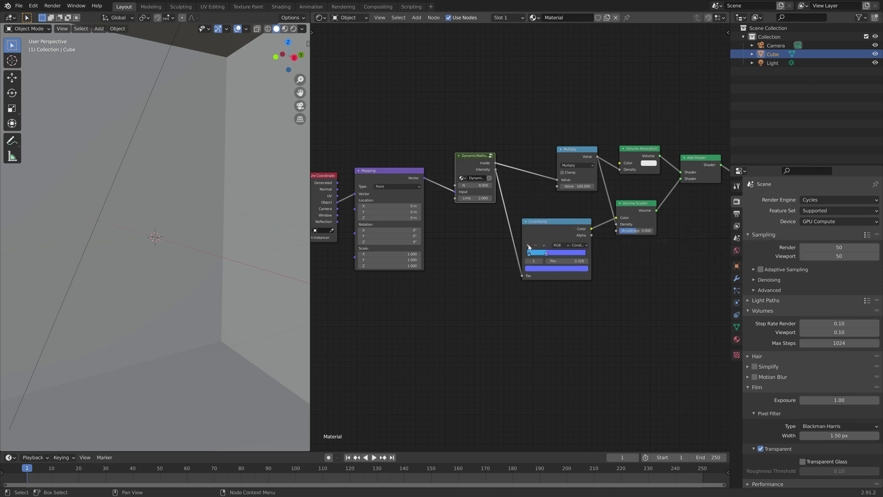
Add a red ramp stop at about 0.570, then shift its hue and darken it.
{"action": "left_click", "coordinate": [527, 245]}
{"action": "left_click_drag", "start_coordinate": [537, 254], "coordinate": [562, 254]}
{"action": "left_click", "coordinate": [564, 268]}
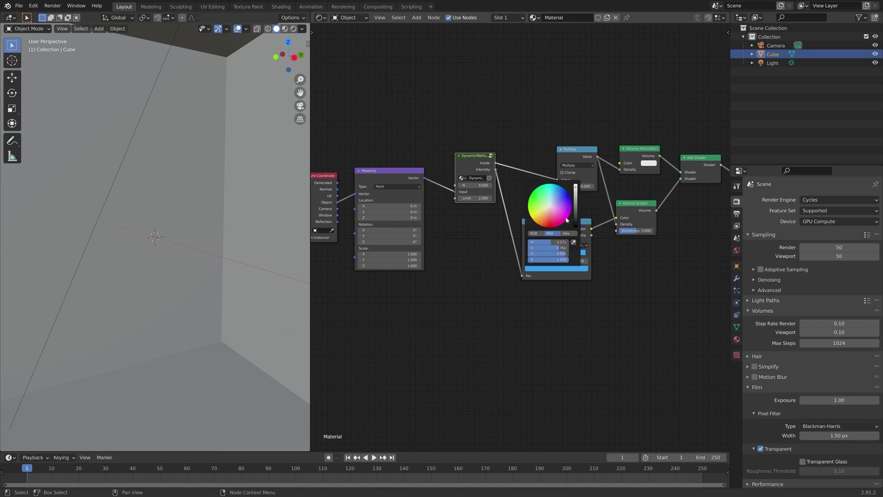
{"action": "left_click", "coordinate": [548, 223]}
{"action": "left_click", "coordinate": [293, 28]}
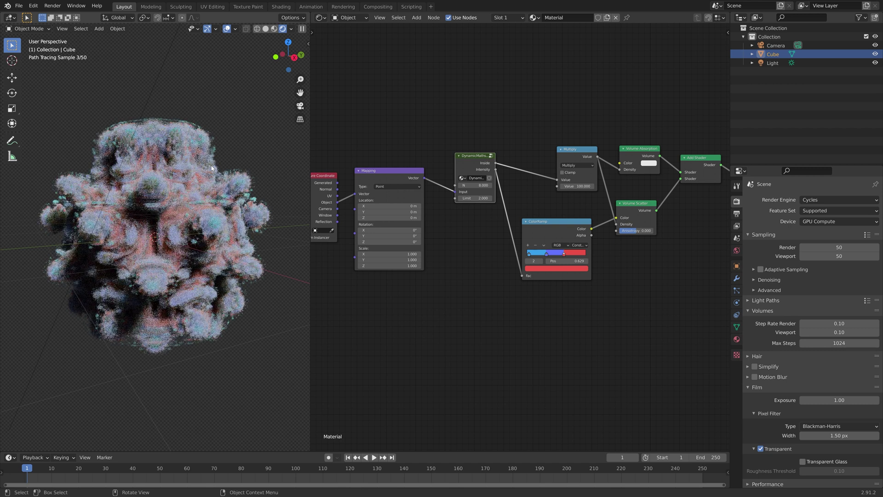
{"action": "left_click", "coordinate": [554, 268]}
{"action": "left_click_drag", "start_coordinate": [549, 224], "coordinate": [551, 206]}
{"action": "left_click", "coordinate": [575, 215]}
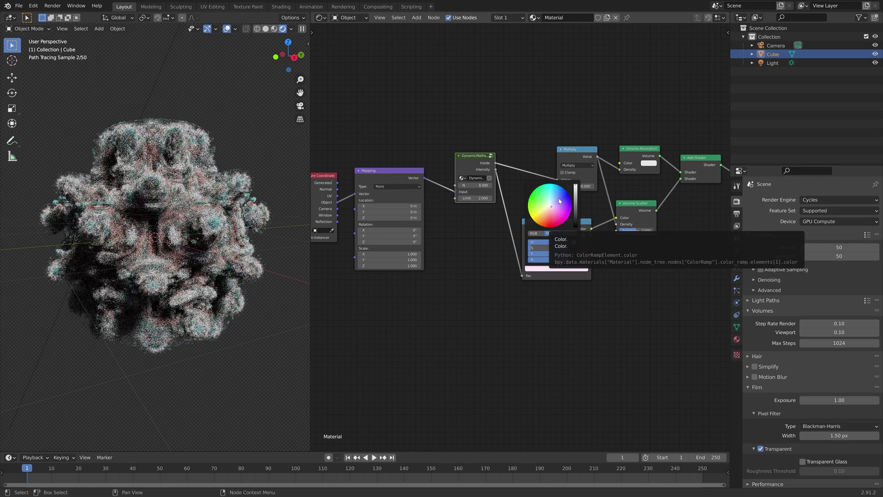
{"action": "left_click", "coordinate": [556, 269]}
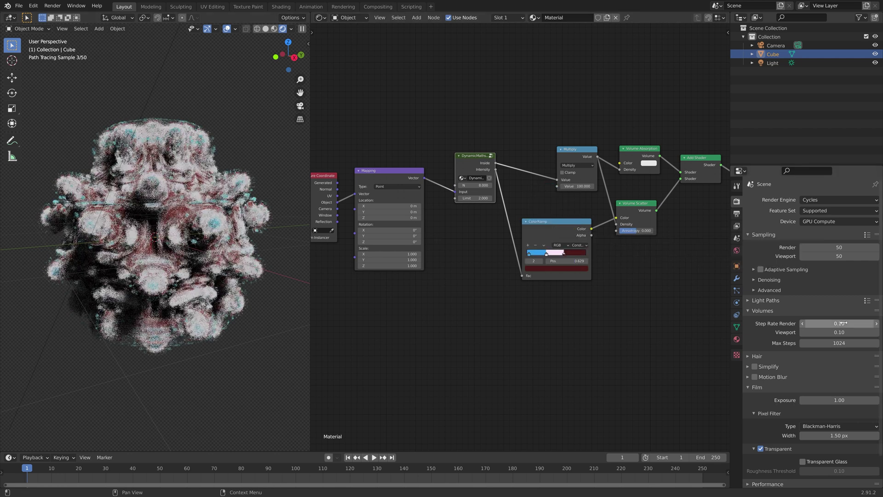
Keep the 0.01 volume step rates, then align the camera to an orbited solid view and frame it.
{"action": "key", "text": "ctrl+z"}
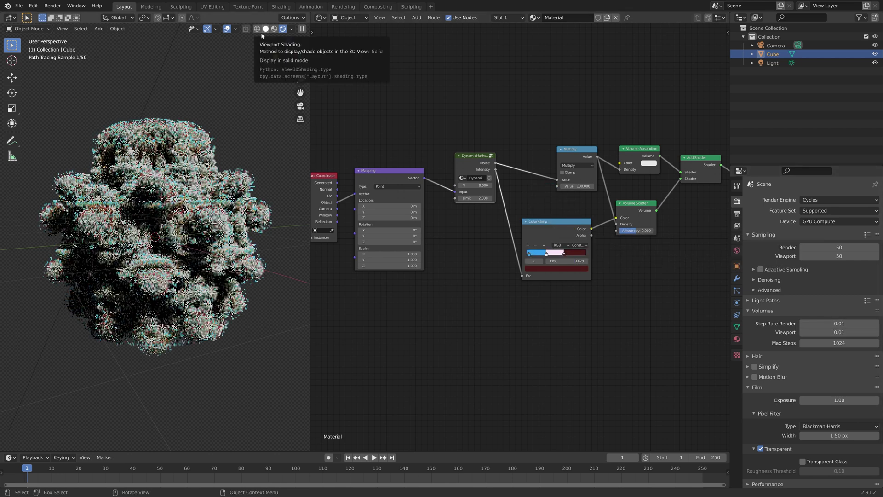
{"action": "left_click", "coordinate": [262, 35]}
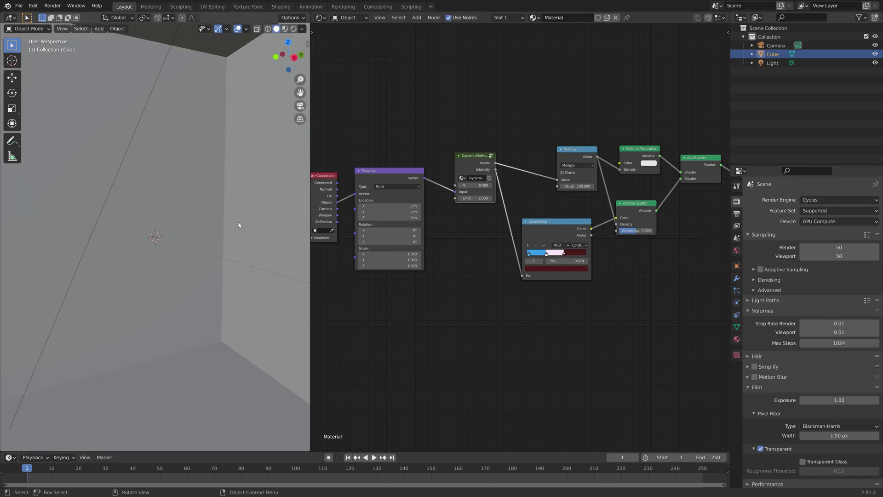
{"action": "mouse_move", "coordinate": [238, 225]}
{"action": "middle_mouse_down"}
{"action": "mouse_move", "coordinate": [214, 225]}
{"action": "mouse_move", "coordinate": [221, 223]}
{"action": "middle_mouse_up"}
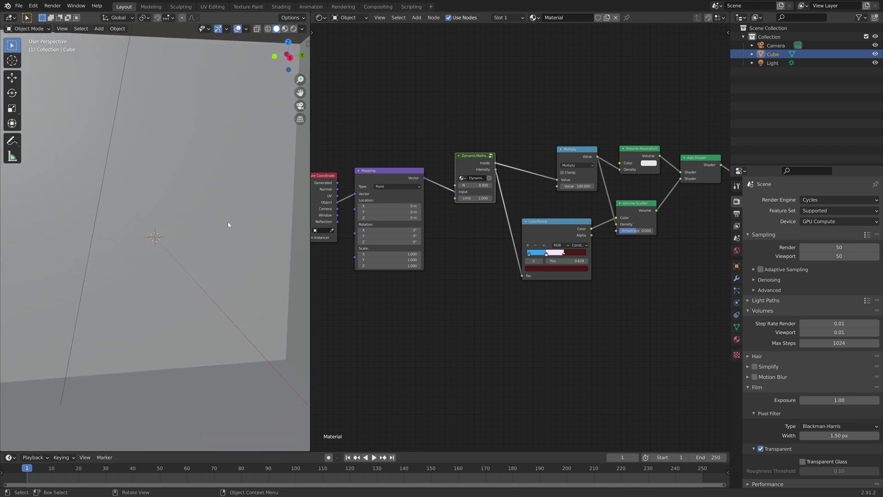
{"action": "key", "text": "ctrl+alt+KP_0"}
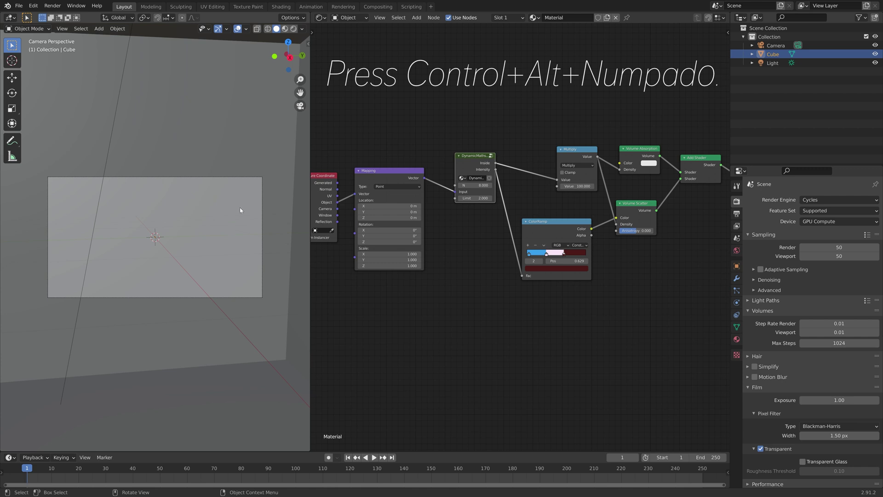
{"action": "key", "text": "Home"}
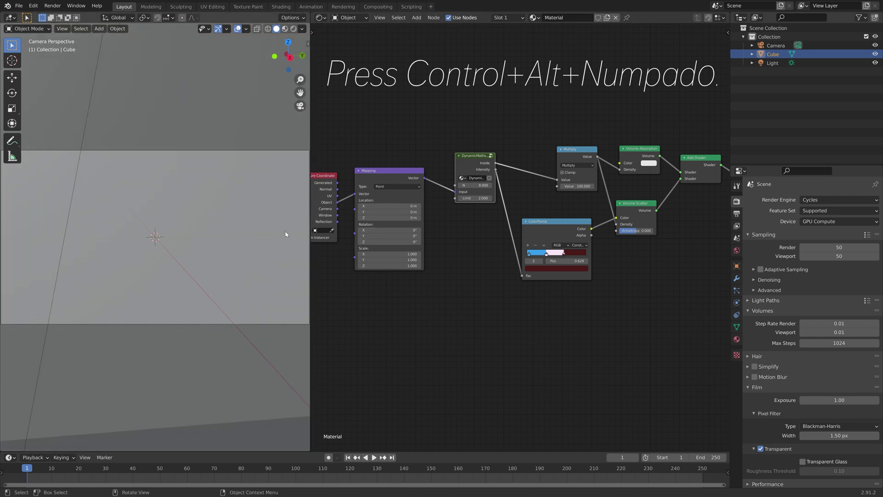
{"action": "scroll", "coordinate": [285, 234], "scroll_direction": "down", "scroll_amount": 2}
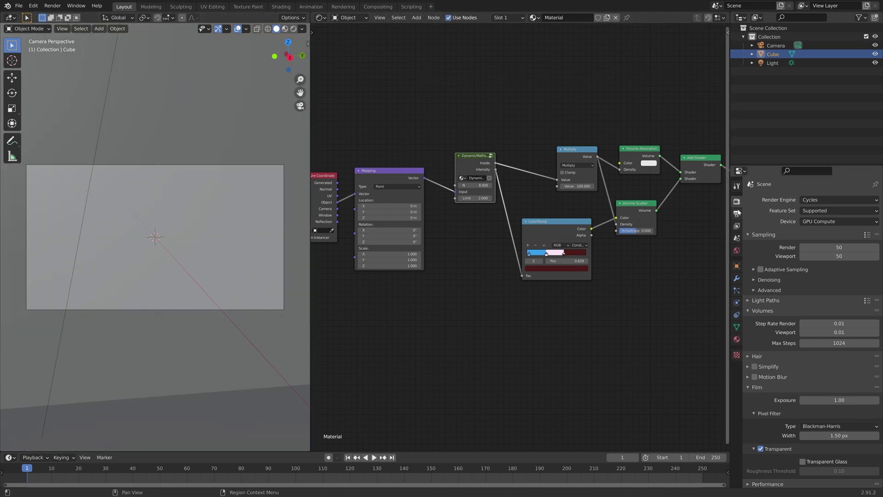
Set the output Resolution % to 200.
{"action": "left_click", "coordinate": [737, 214]}
{"action": "left_click", "coordinate": [839, 227]}
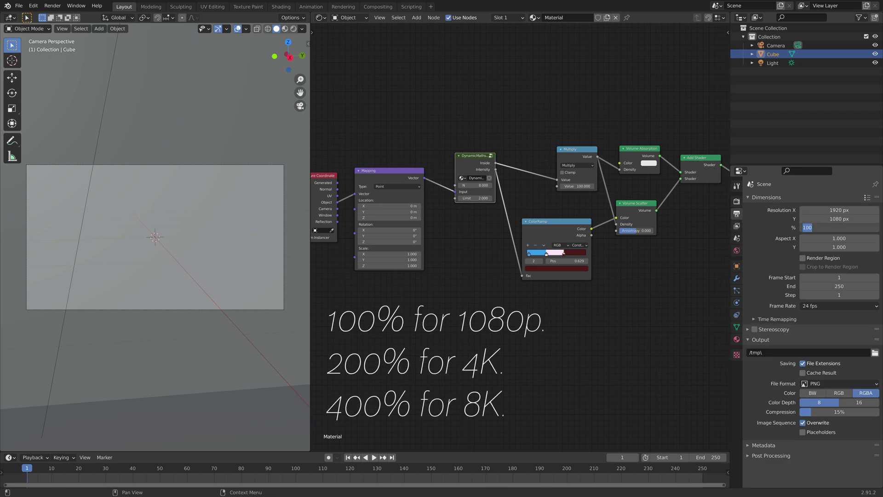
{"action": "type", "text": "200"}
{"action": "key", "text": "Return"}
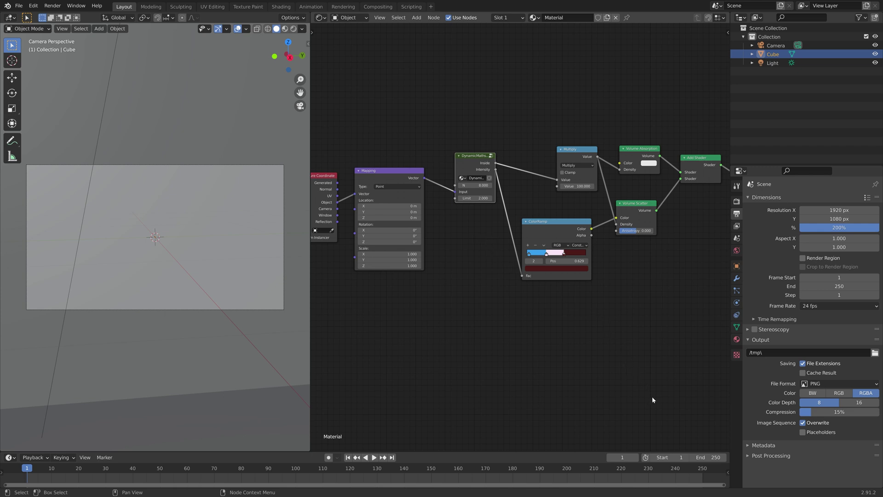
Set the animation End frame to 500.
{"action": "left_click", "coordinate": [708, 457]}
{"action": "type", "text": "500"}
{"action": "key", "text": "Return"}
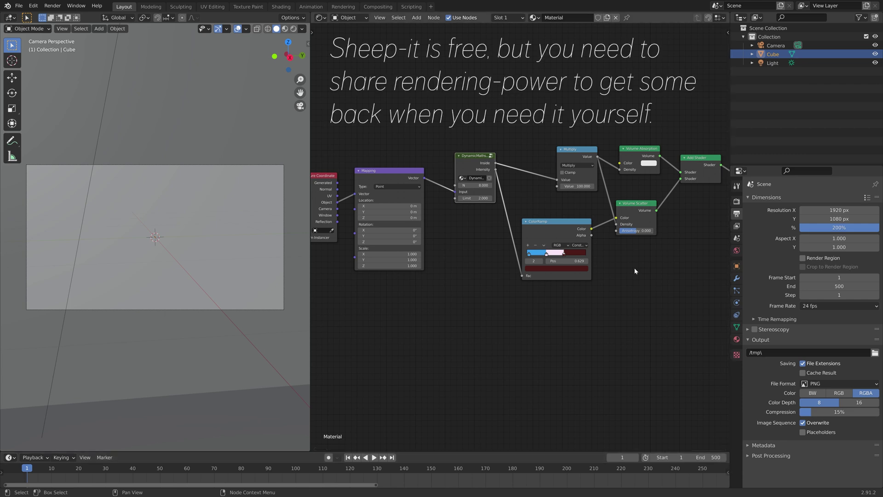
At frame 1, keyframe N at 1 and the ColorRamp stop position at 0.121.
{"action": "left_click", "coordinate": [482, 185]}
{"action": "key", "text": "BackSpace"}
{"action": "key", "text": "BackSpace"}
{"action": "key", "text": "BackSpace"}
{"action": "type", "text": "1"}
{"action": "key", "text": "Return"}
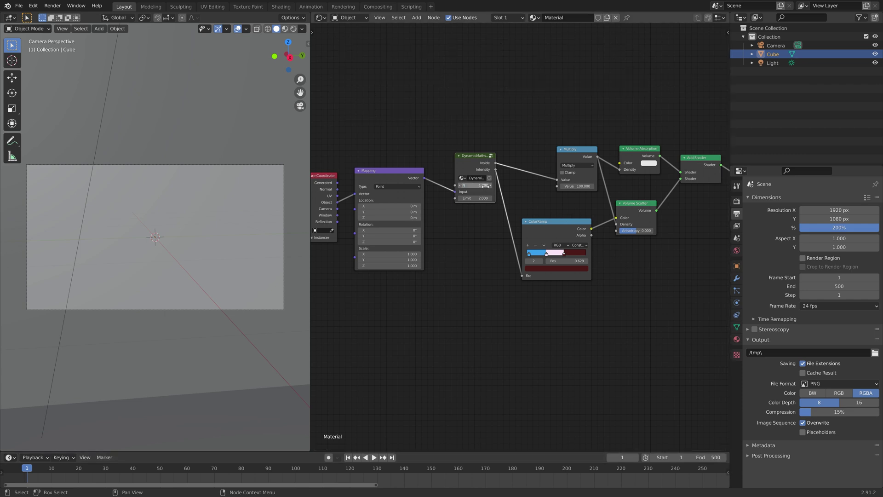
{"action": "left_click", "coordinate": [294, 28]}
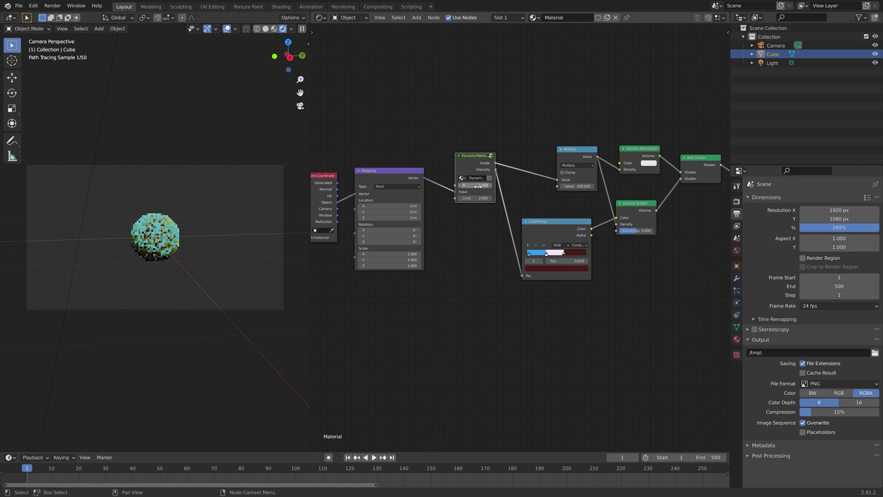
{"action": "key", "text": "i"}
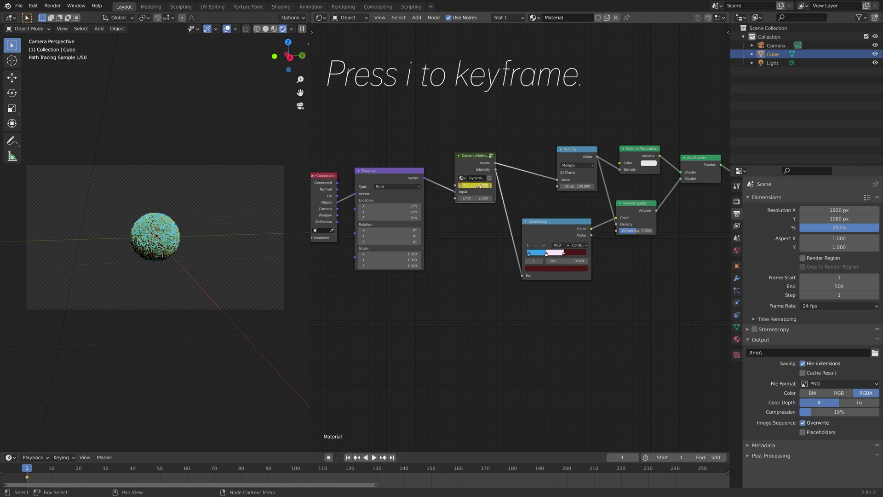
{"action": "left_click", "coordinate": [266, 29]}
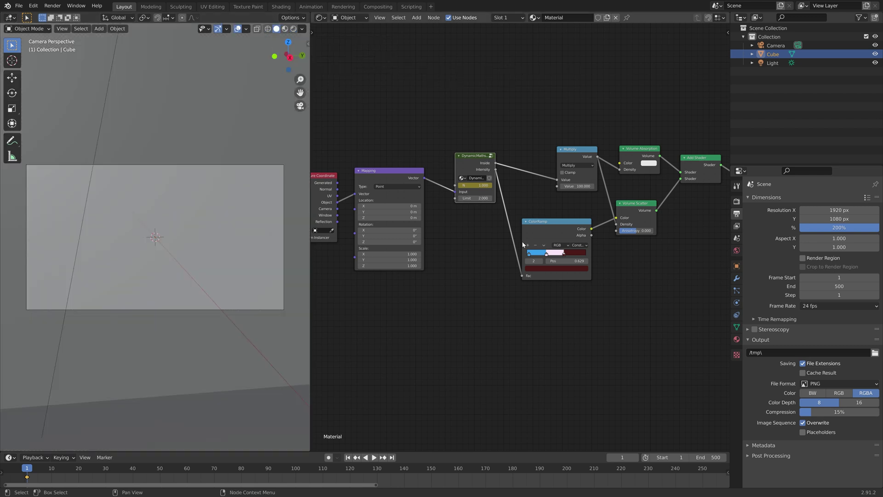
{"action": "left_click_drag", "start_coordinate": [546, 256], "coordinate": [534, 256]}
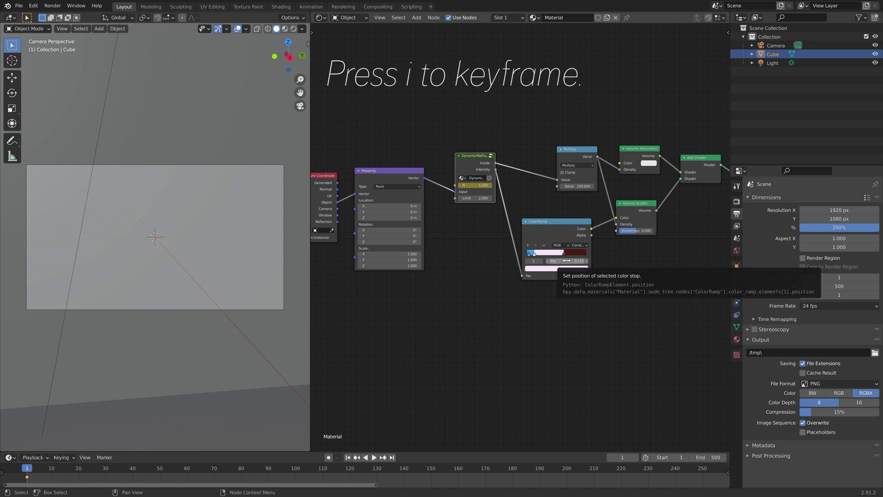
{"action": "key", "text": "i"}
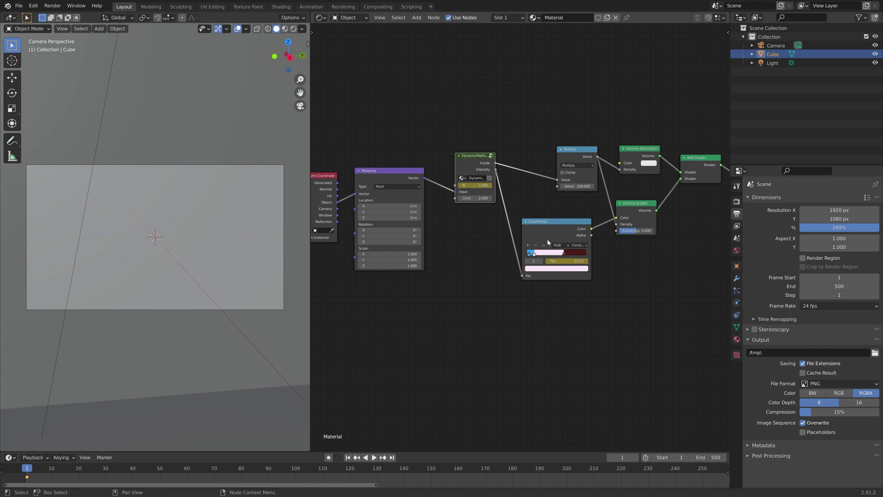
At frame 500, keyframe N at 6 and the ramp stop position at 0.427.
{"action": "left_click", "coordinate": [392, 458]}
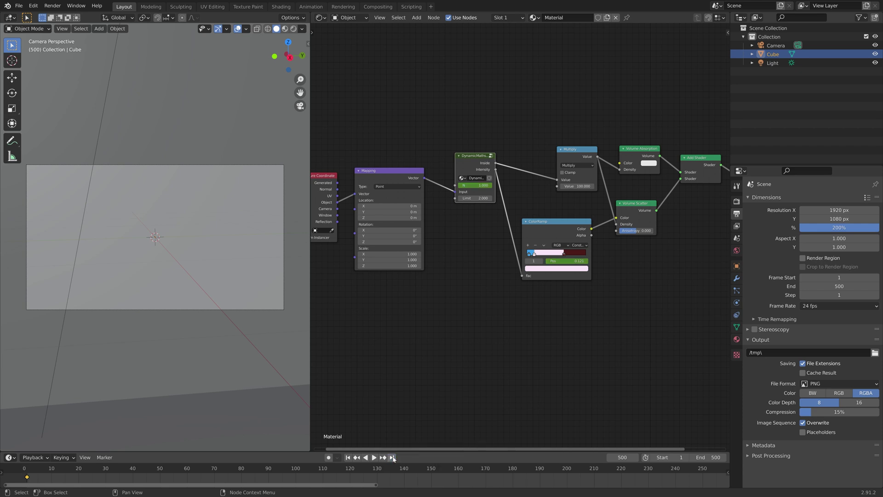
{"action": "left_click", "coordinate": [480, 185]}
{"action": "type", "text": "6"}
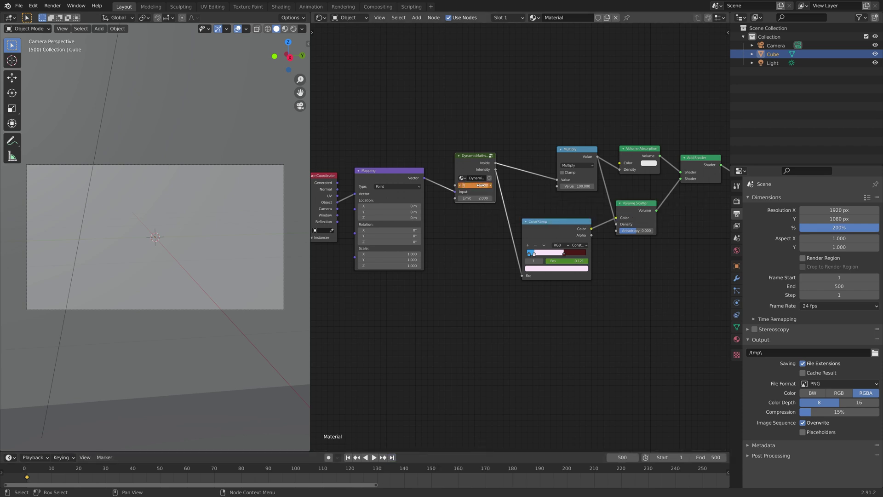
{"action": "key", "text": "i"}
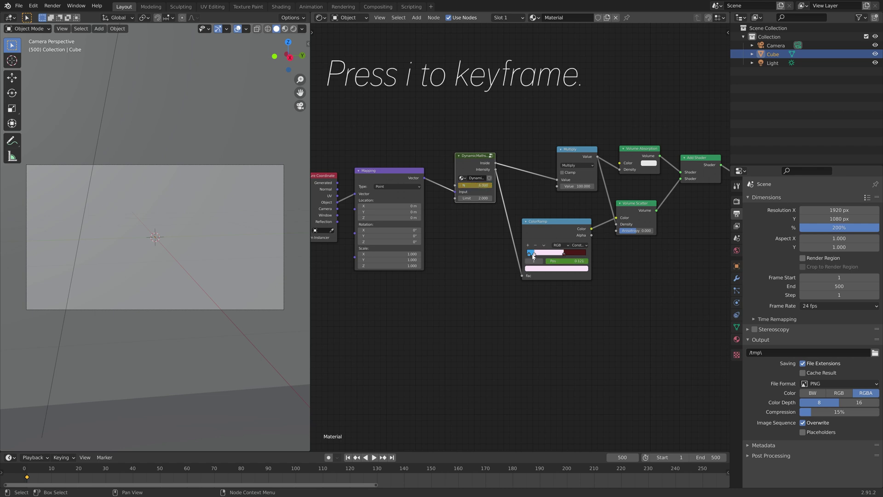
{"action": "left_click_drag", "start_coordinate": [534, 256], "coordinate": [554, 255]}
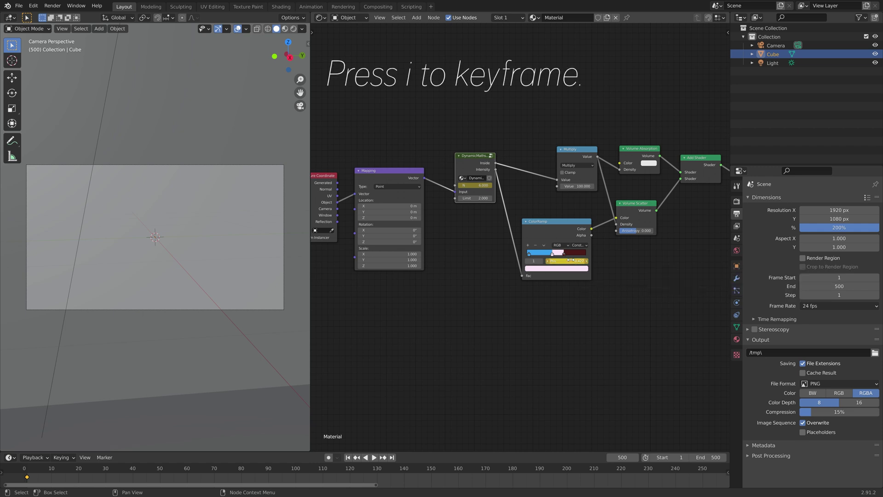
{"action": "key", "text": "i"}
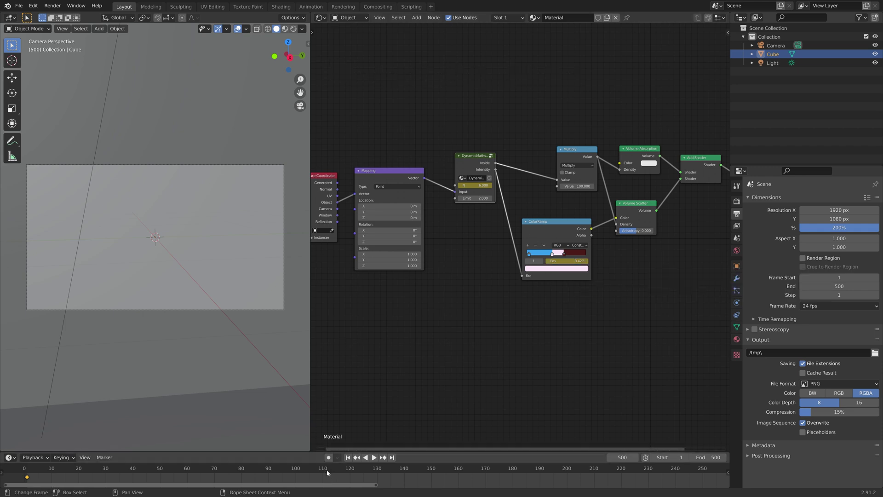
Set the keyframes to Linear interpolation and jump to frame 233.
{"action": "key", "text": "t"}
{"action": "left_click", "coordinate": [196, 439]}
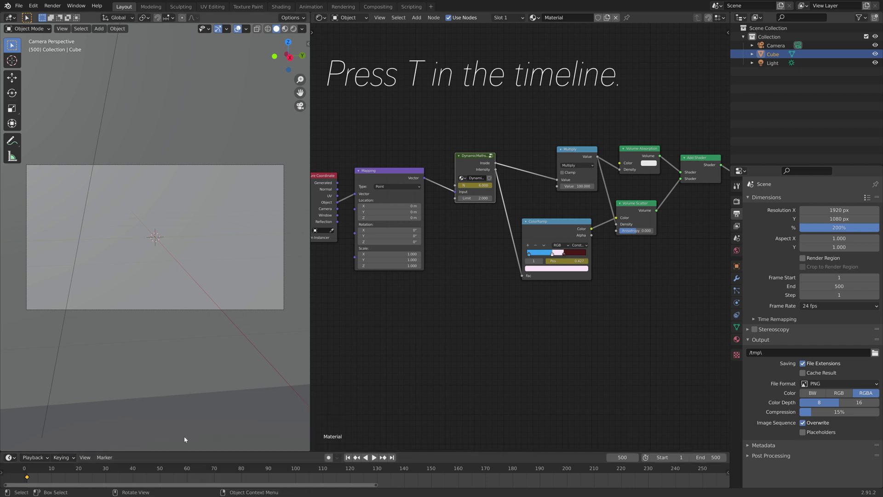
{"action": "key", "text": "t"}
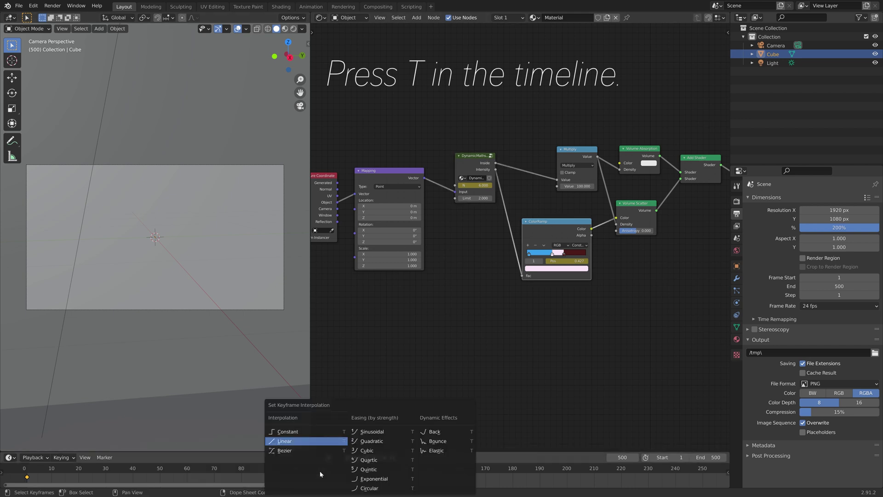
{"action": "left_click", "coordinate": [315, 442]}
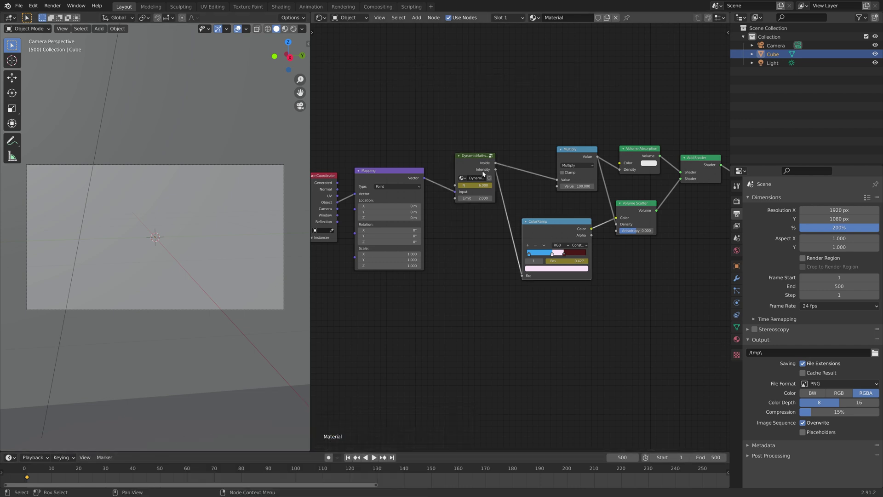
{"action": "left_click", "coordinate": [658, 468]}
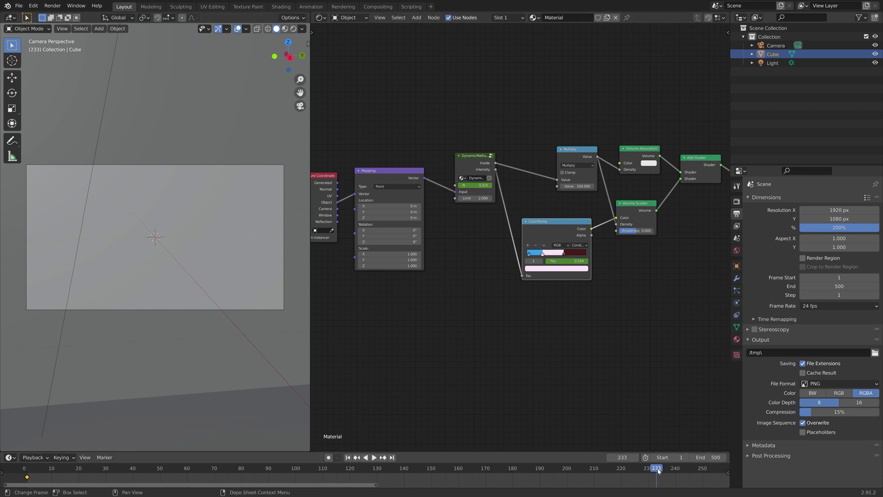
Preview frame 233 rendered, then in solid shading enable Lock Camera to View in the sidebar.
{"action": "left_click", "coordinate": [294, 28]}
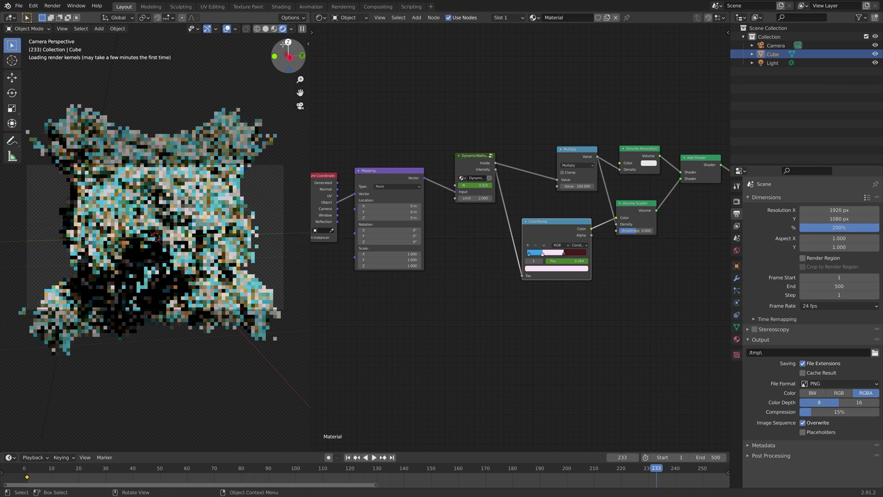
{"action": "left_click", "coordinate": [265, 29]}
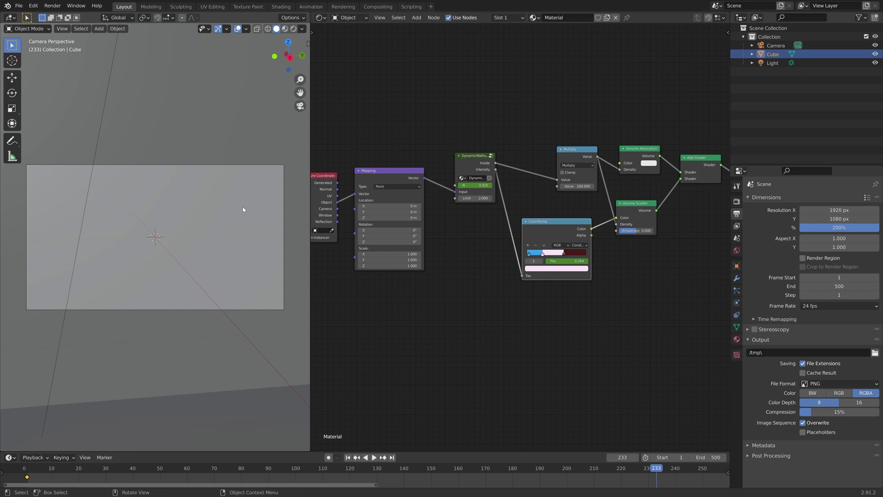
{"action": "key", "text": "n"}
{"action": "left_click", "coordinate": [306, 80]}
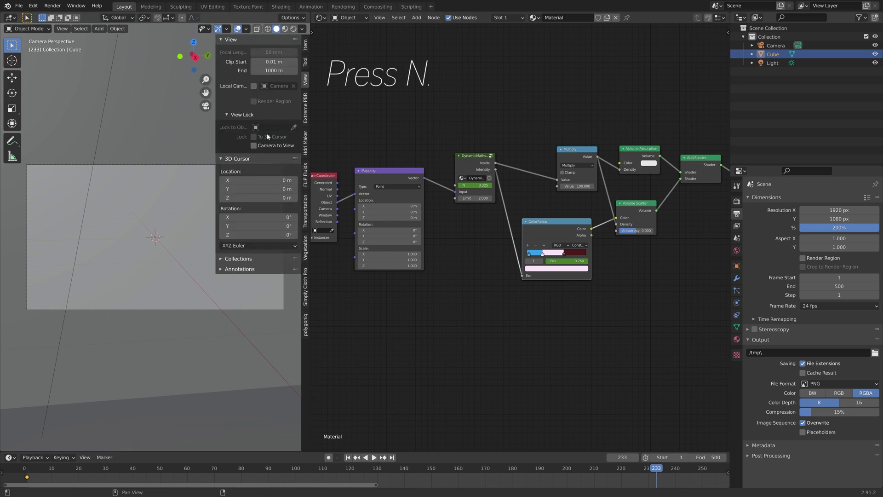
{"action": "left_click", "coordinate": [253, 145]}
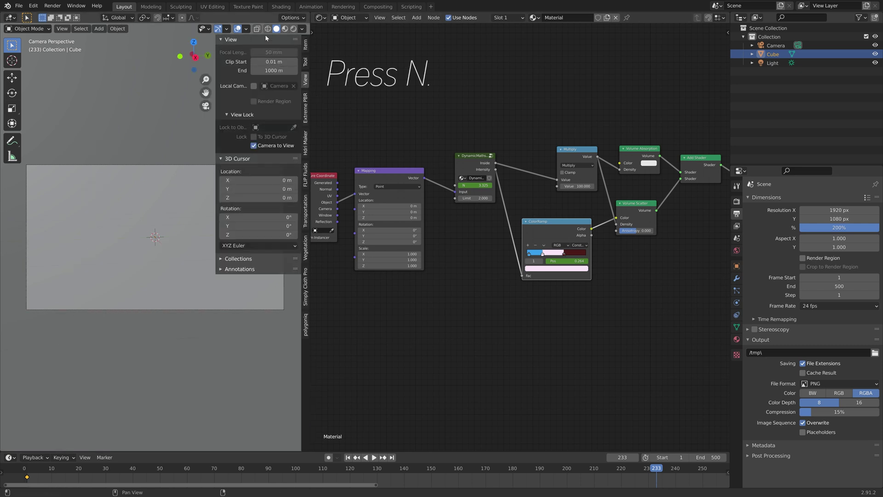
Preview the fractal rendered, toggle the camera lock off and on, return to Solid, select Camera.
{"action": "left_click", "coordinate": [294, 29]}
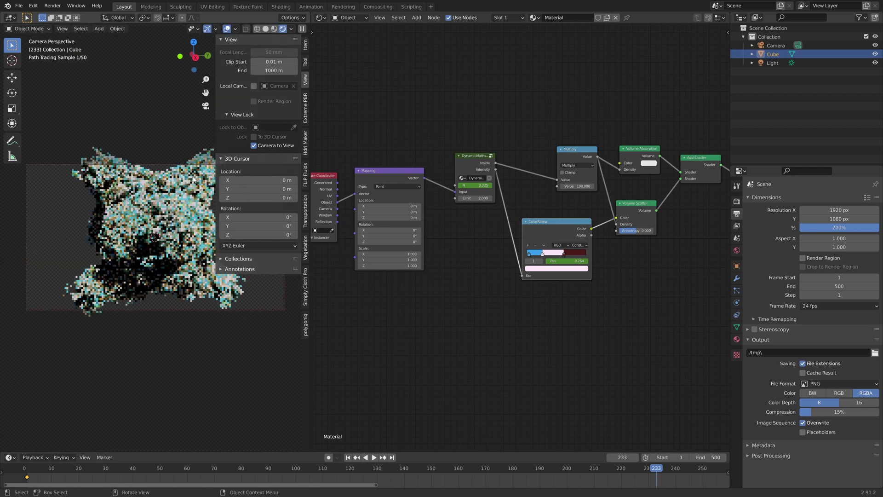
{"action": "scroll", "coordinate": [192, 181], "scroll_direction": "down", "scroll_amount": 1}
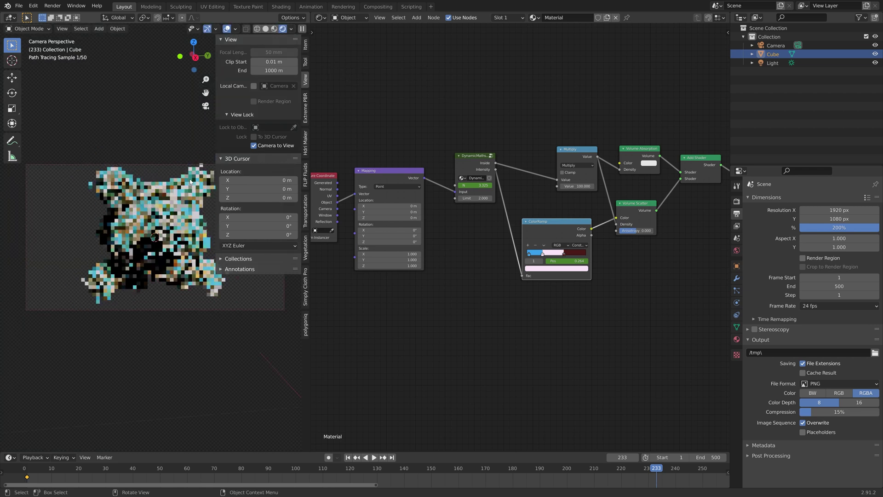
{"action": "left_click", "coordinate": [254, 146]}
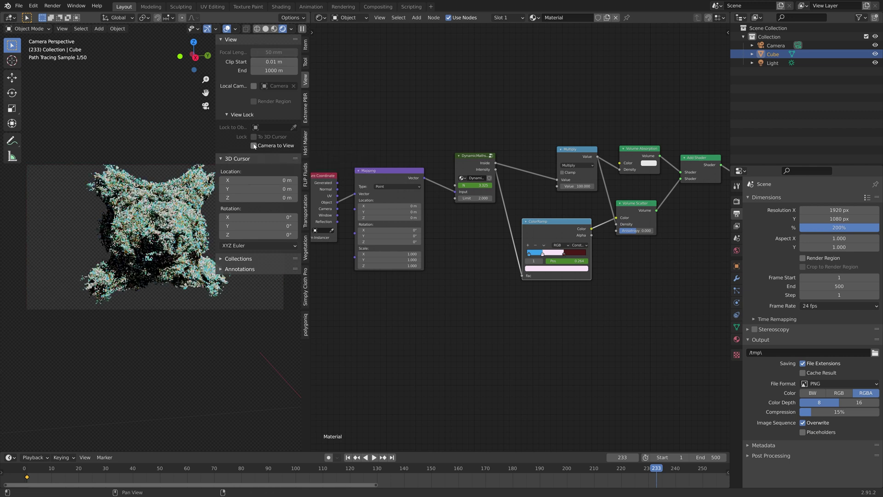
{"action": "left_click", "coordinate": [254, 145]}
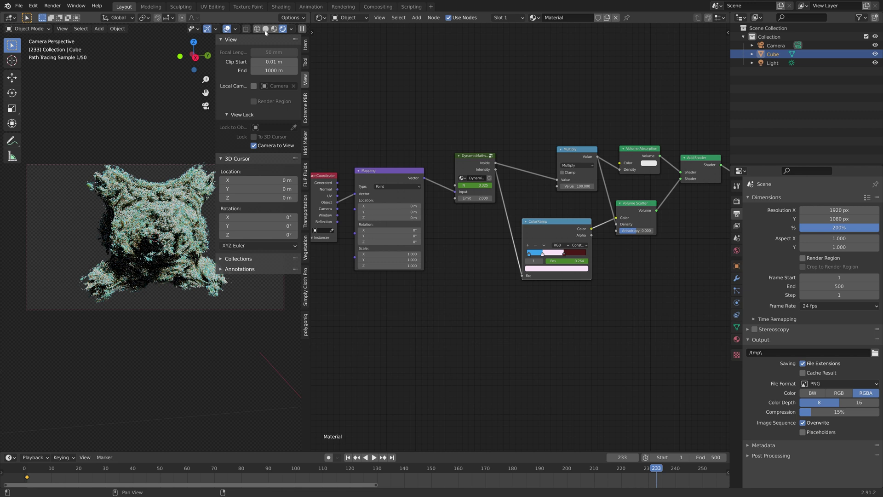
{"action": "left_click", "coordinate": [309, 34]}
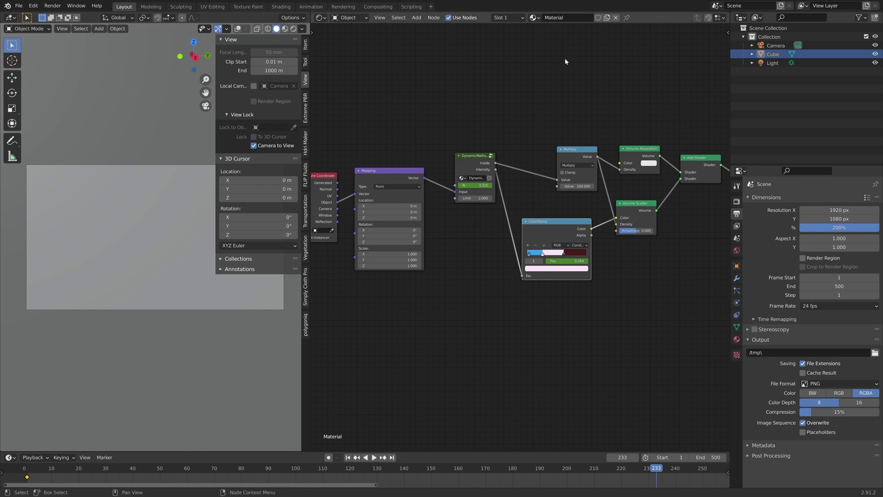
{"action": "left_click", "coordinate": [776, 45]}
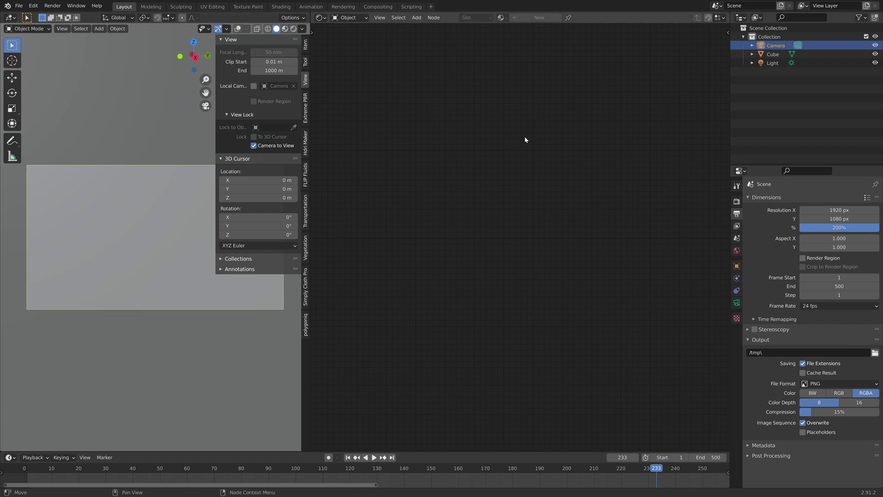
Set the Render properties volume Step Rate to 0.5.
{"action": "left_click", "coordinate": [737, 201]}
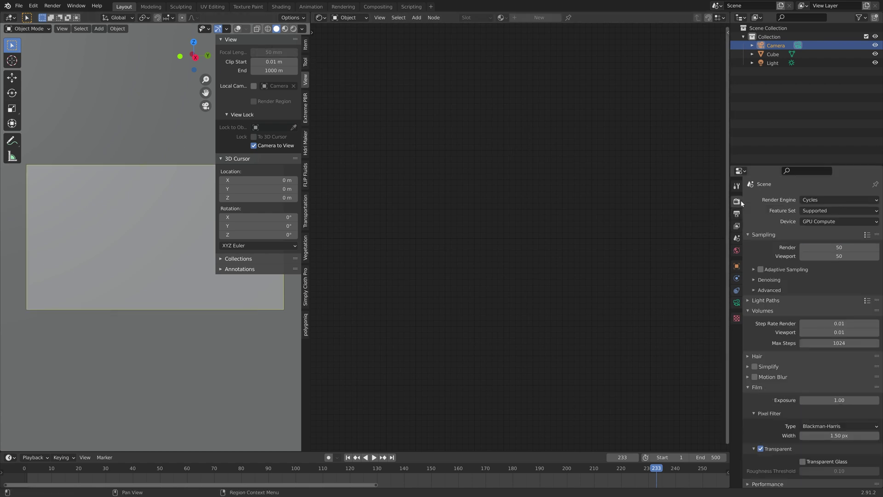
{"action": "left_click", "coordinate": [839, 323]}
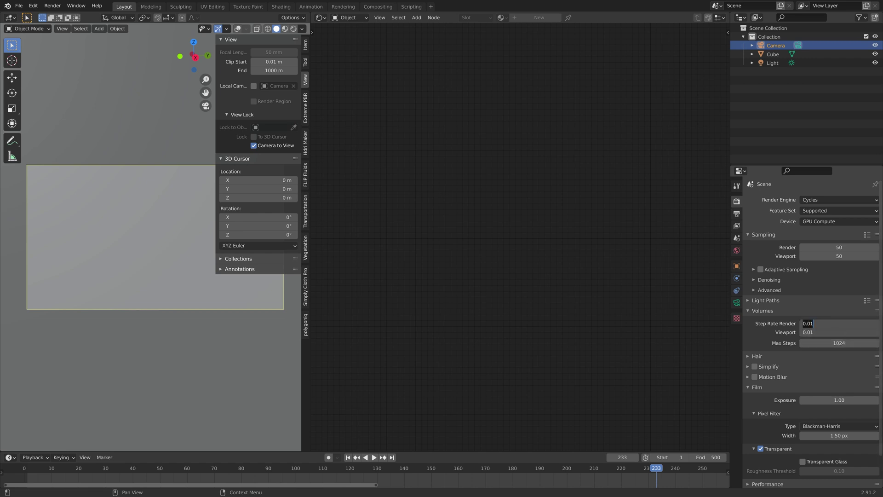
{"action": "type", "text": "0.5"}
{"action": "key", "text": "Return"}
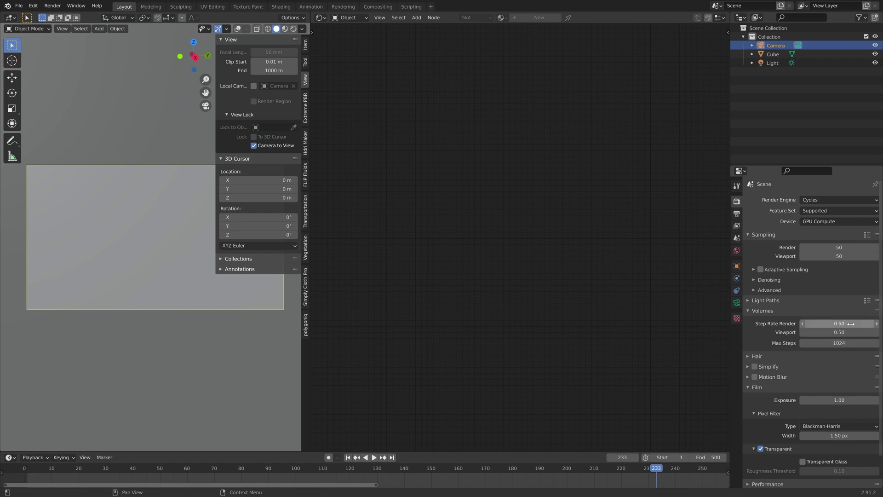
Play the animation in Rendered shading from the start and scrub to around frame 162.
{"action": "left_click", "coordinate": [292, 29]}
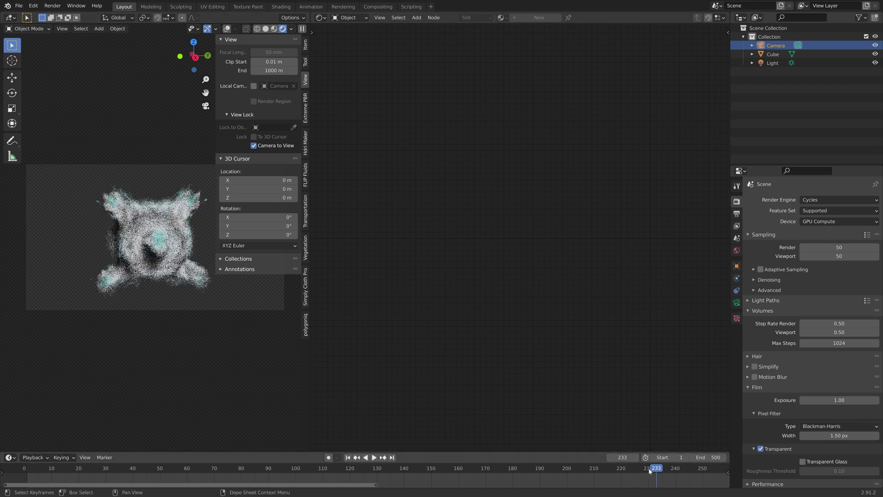
{"action": "left_click", "coordinate": [65, 466]}
{"action": "key", "text": "space"}
{"action": "left_click_drag", "start_coordinate": [148, 470], "coordinate": [463, 468]}
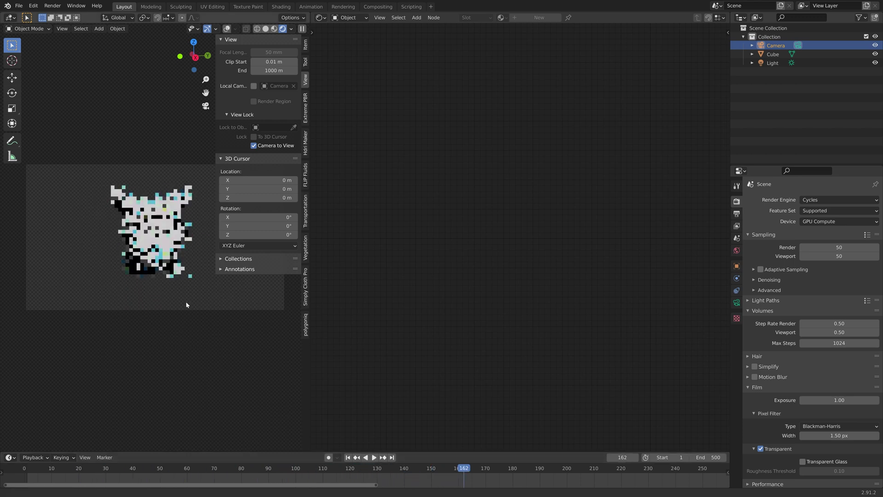
Save the scene as tut.blend in the Mandelbulb folder and play the animation.
{"action": "left_click", "coordinate": [19, 6]}
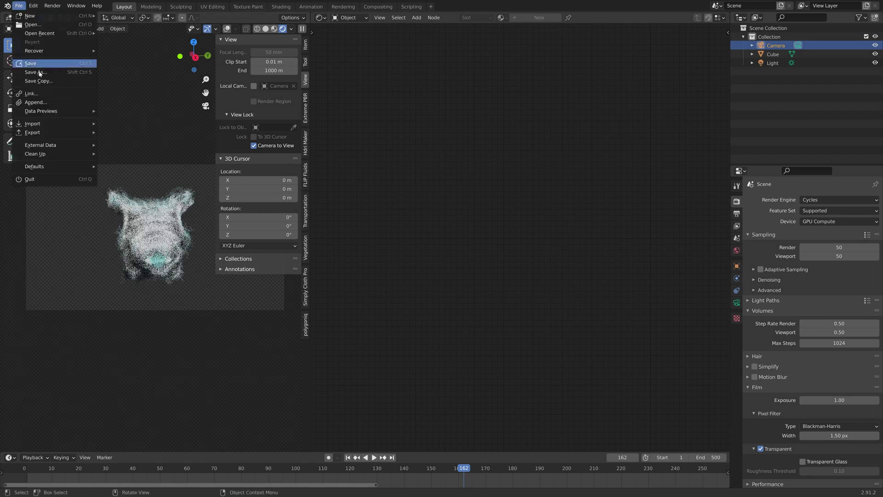
{"action": "left_click", "coordinate": [46, 79]}
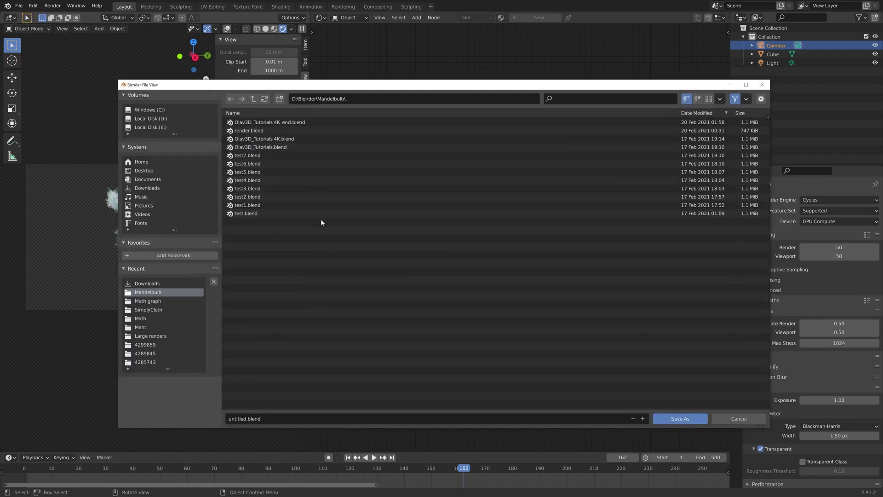
{"action": "left_click", "coordinate": [263, 422]}
{"action": "type", "text": "tut"}
{"action": "key", "text": "Return"}
{"action": "left_click", "coordinate": [674, 417]}
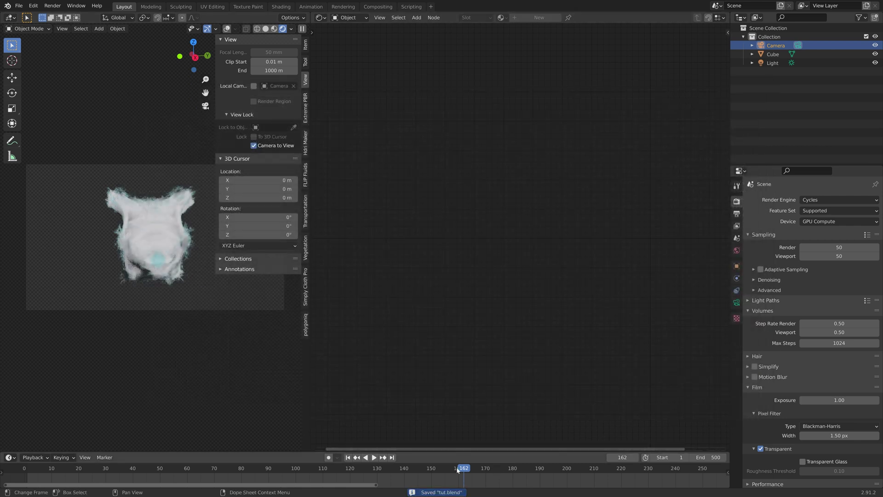
{"action": "key", "text": "space"}
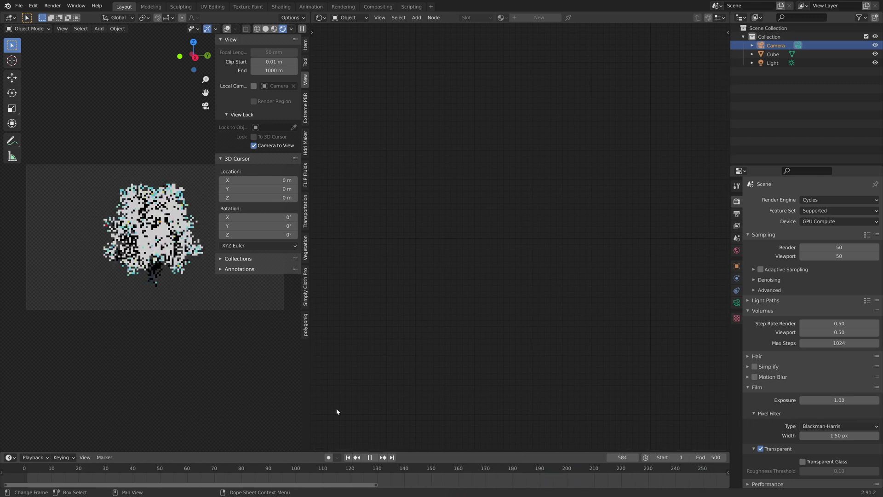
Stop animation playback and jump to frame 233.
{"action": "key", "text": "space"}
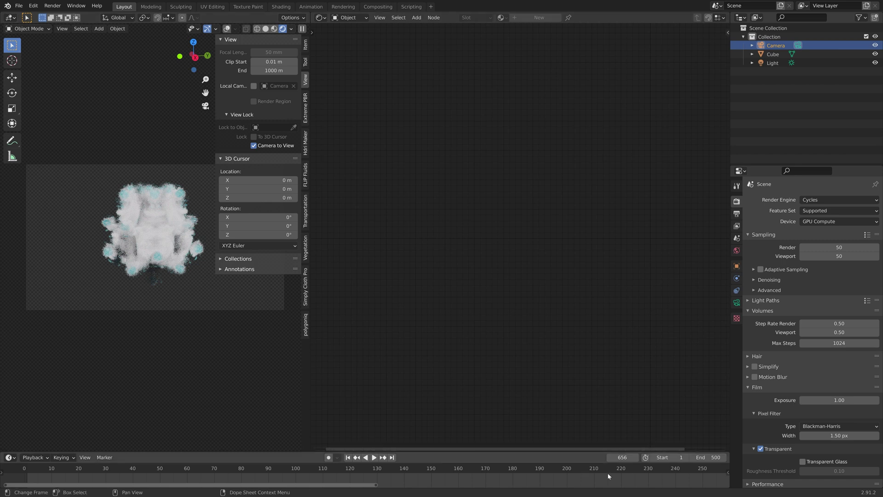
{"action": "left_click", "coordinate": [622, 457]}
{"action": "type", "text": "233"}
{"action": "key", "text": "Return"}
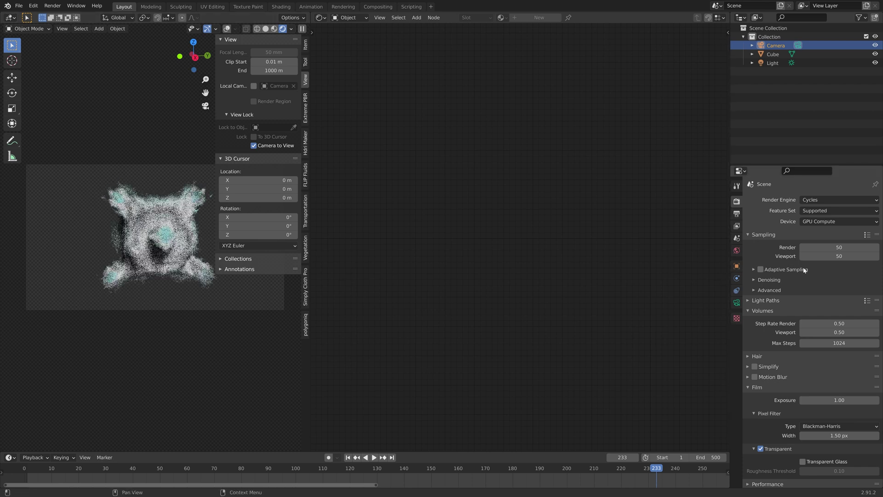
Set both render and viewport volume step rates to 0.01, and return the viewport to Solid shading.
{"action": "left_click_drag", "start_coordinate": [842, 332], "coordinate": [840, 323]}
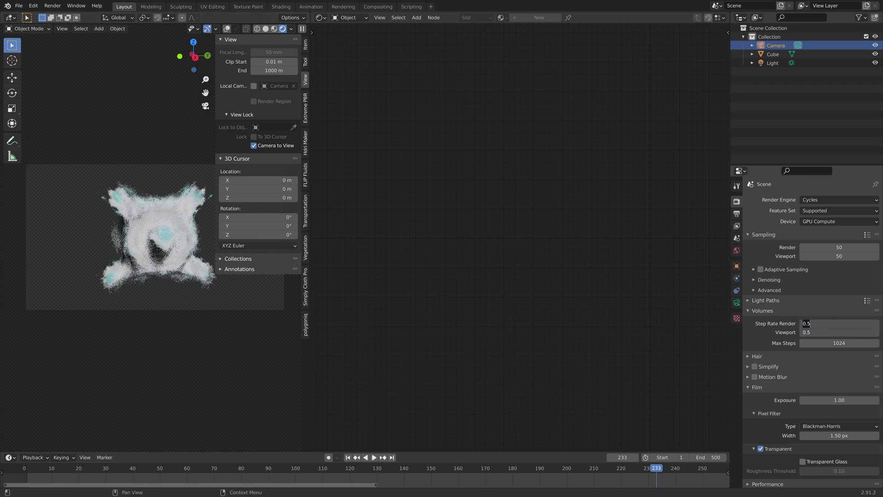
{"action": "type", "text": ".01"}
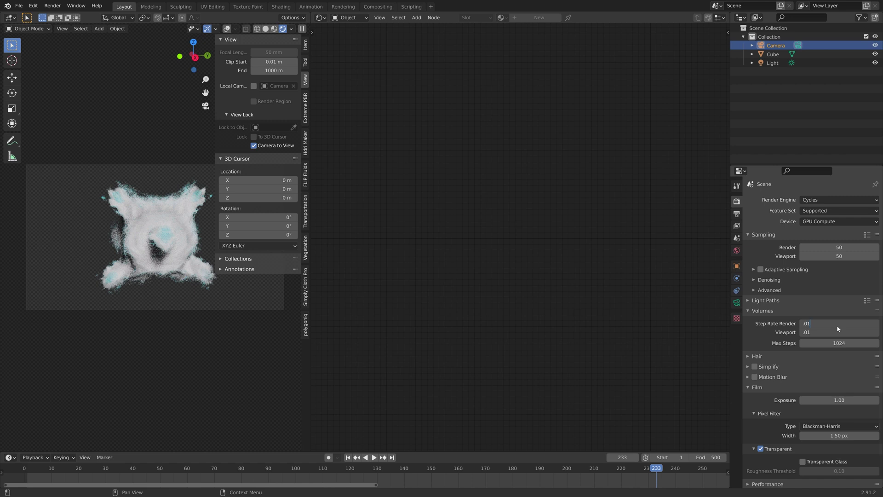
{"action": "key", "text": "Return"}
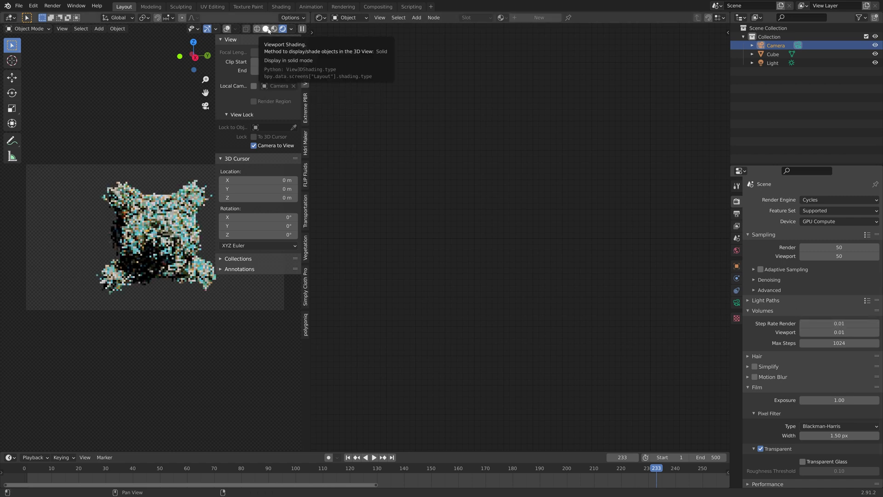
{"action": "left_click", "coordinate": [268, 31]}
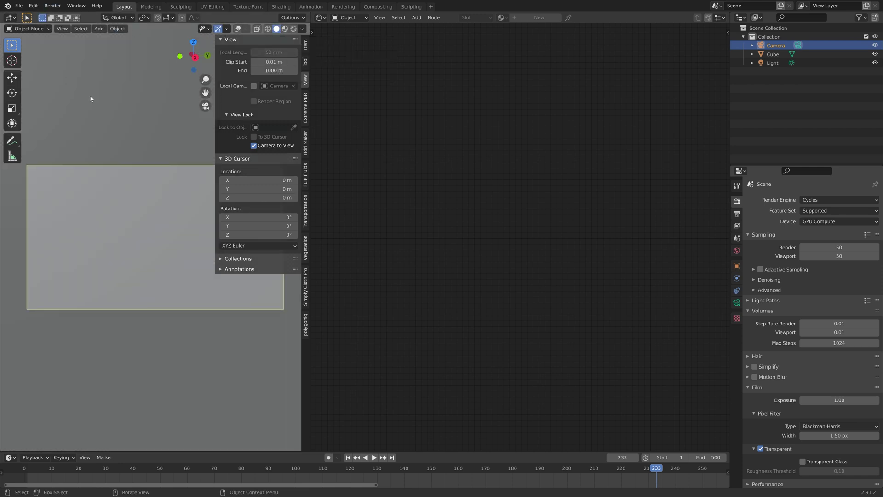
Save the scene as tut1.blend and start a final image render of frame 233.
{"action": "key", "text": "ctrl+shift+s"}
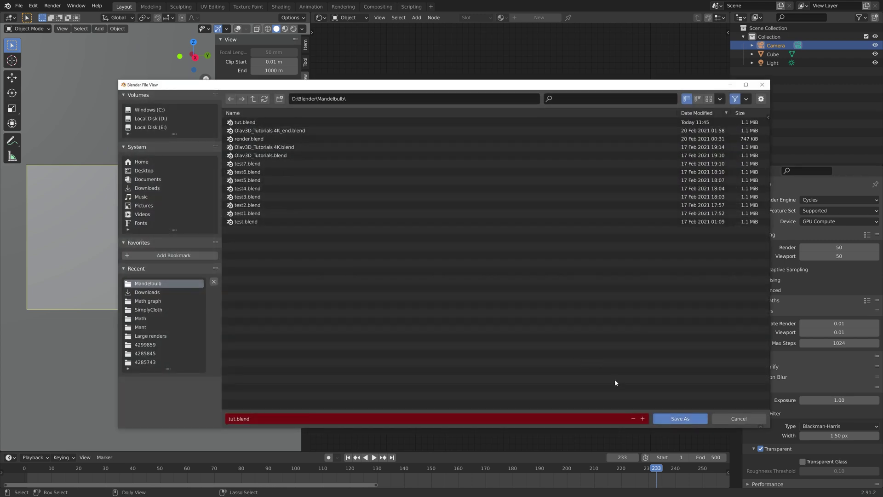
{"action": "left_click", "coordinate": [642, 418]}
{"action": "left_click", "coordinate": [680, 419]}
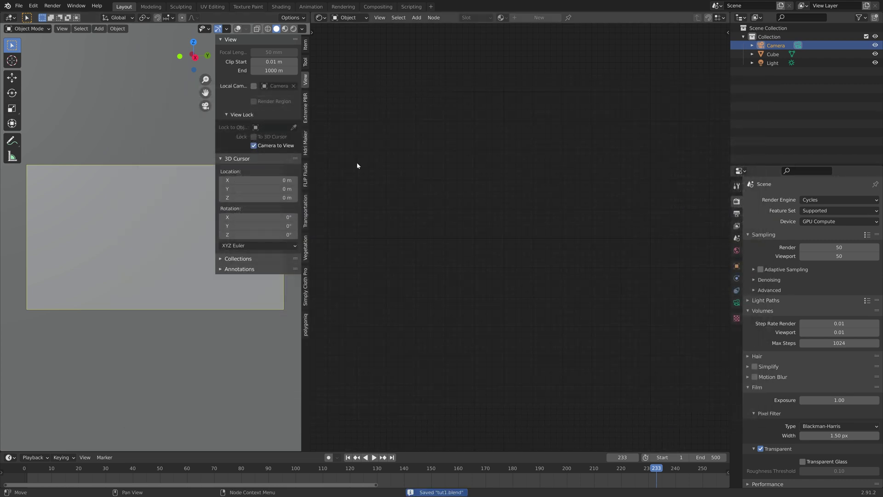
{"action": "left_click", "coordinate": [54, 7]}
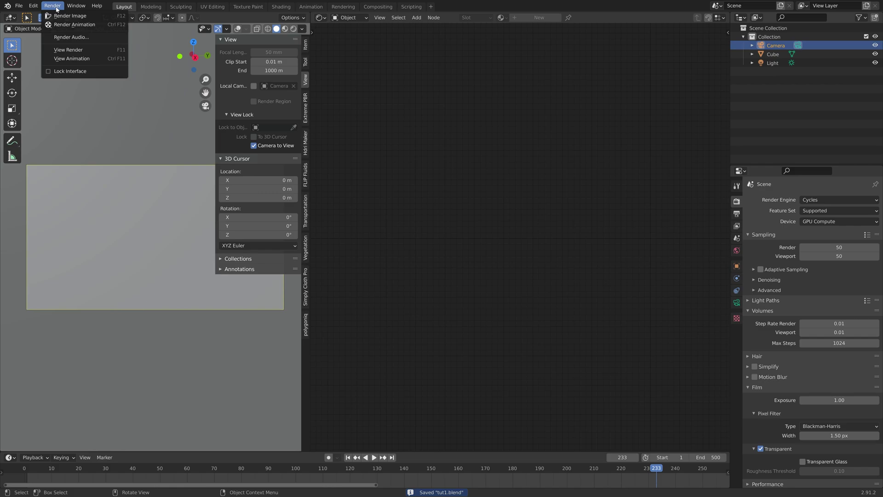
{"action": "left_click", "coordinate": [64, 16]}
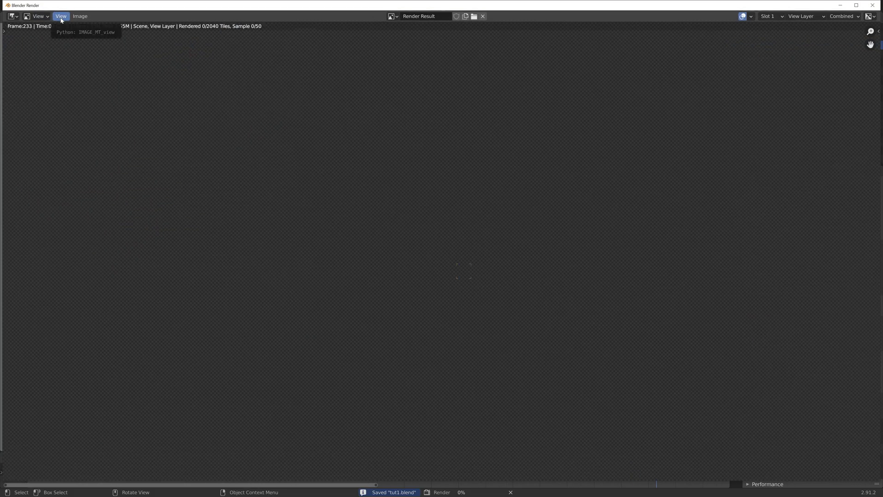